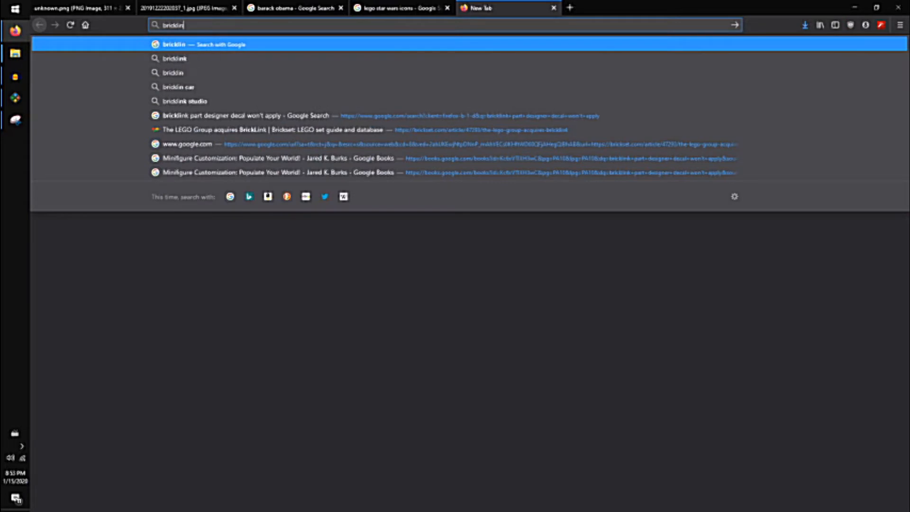
Search the web for bricklink studio and open the Studio 2.0 download page.
key("Return")
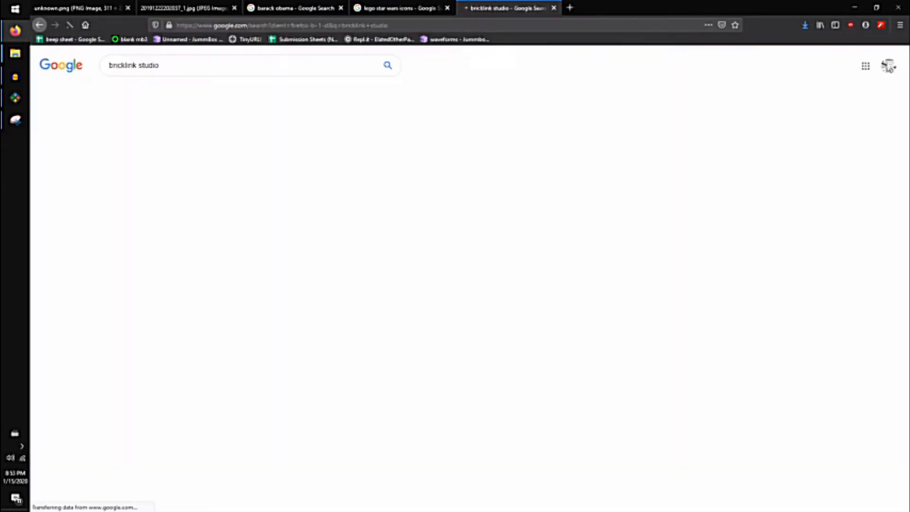
left_click(145, 145)
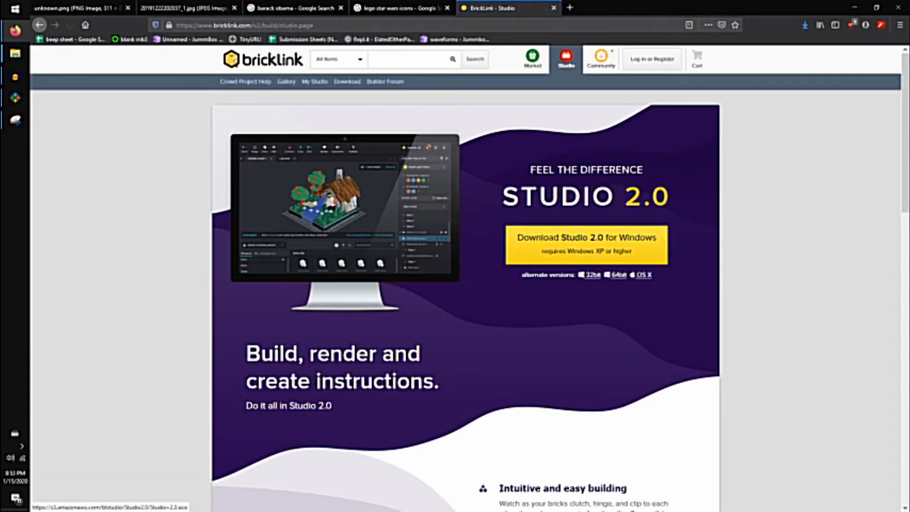
left_click(15, 97)
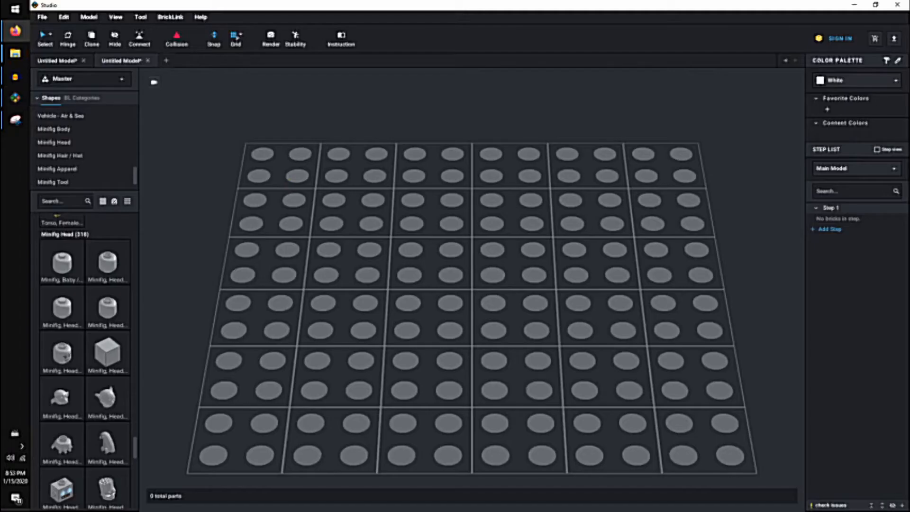
left_click(15, 30)
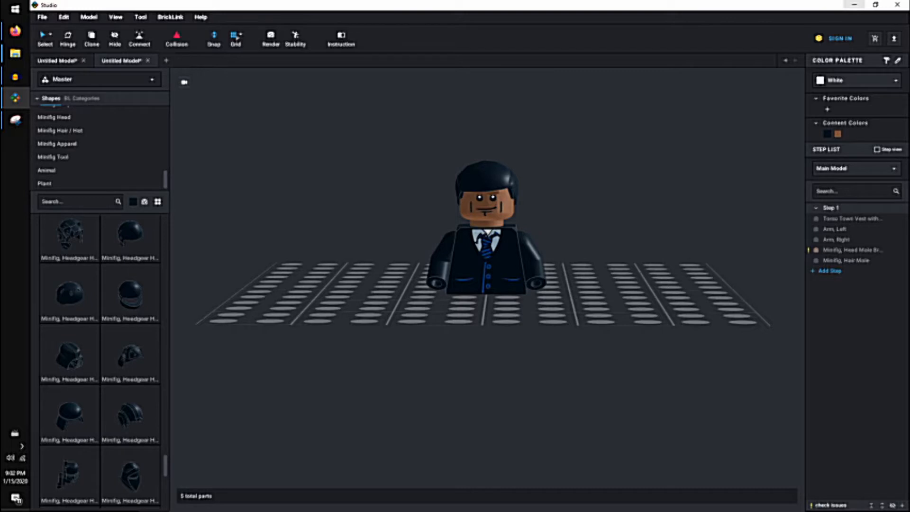
Delete the whole existing minifigure from the baseplate.
left_click_drag(335, 139, 589, 385)
key("Delete")
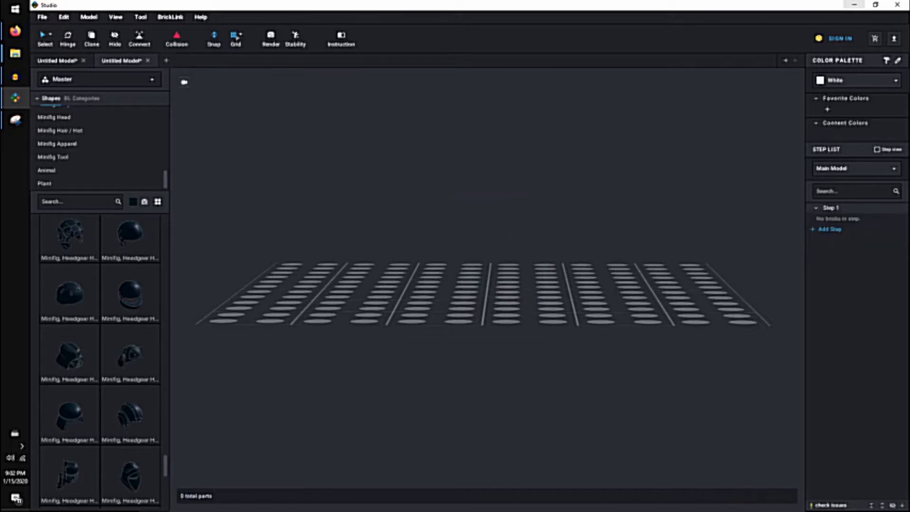
Search the parts library for suit and place the Torso Studios Suit Jacket with Vest and Red Tie on the middle of the baseplate.
scroll(95, 158, "up", 2)
scroll(95, 159, "up", 2)
left_click(94, 155)
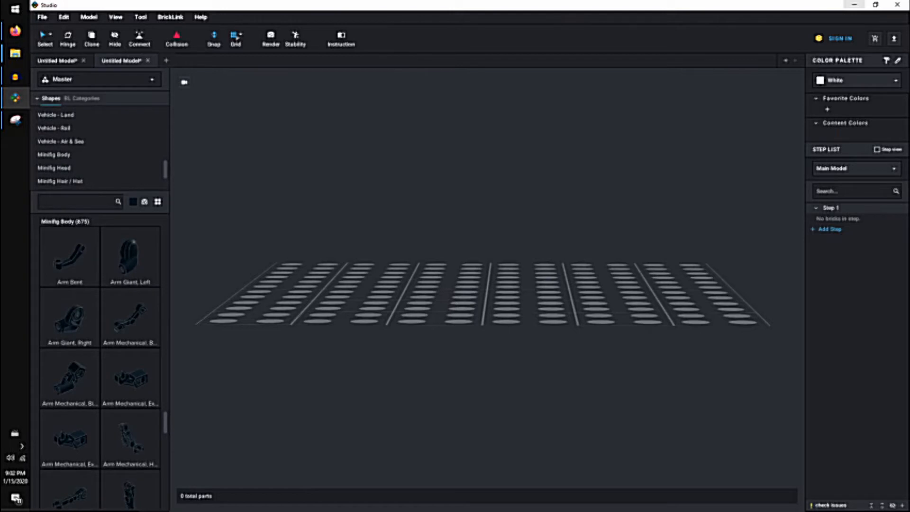
type("suit")
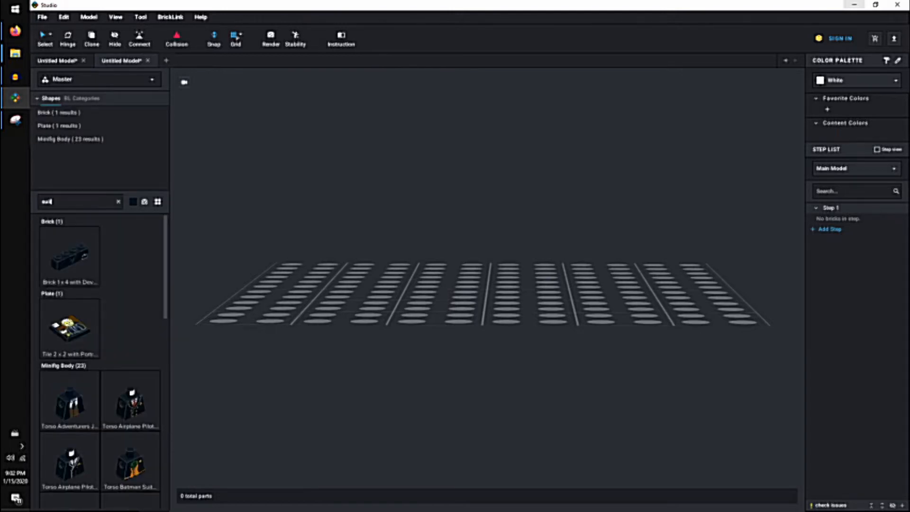
scroll(99, 353, "down", 5)
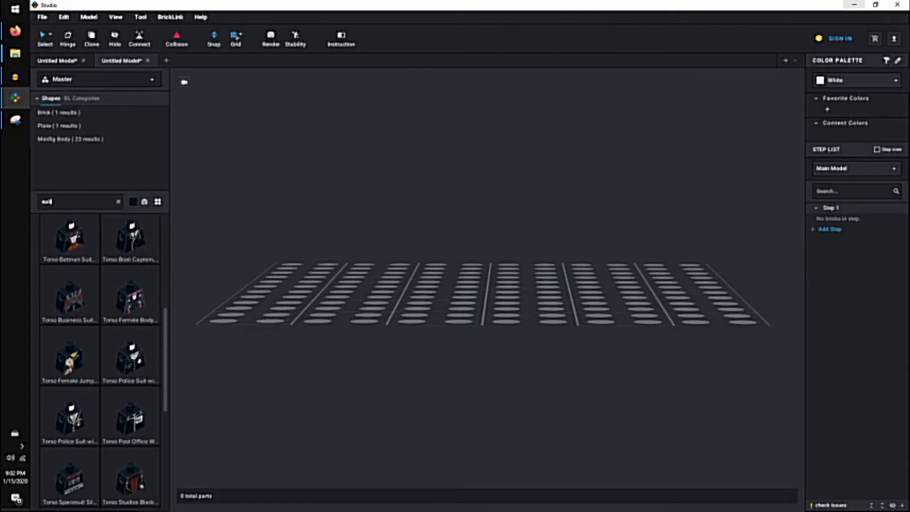
scroll(100, 353, "down", 4)
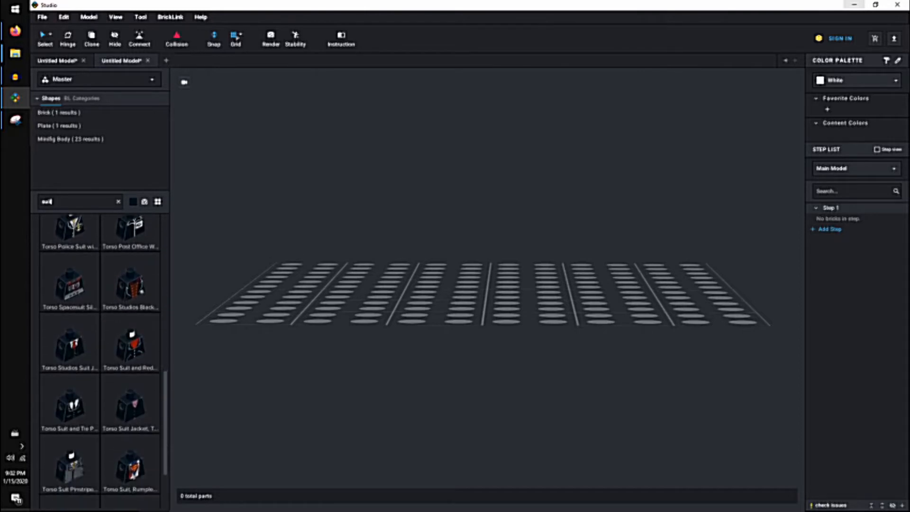
left_click_drag(150, 307, 488, 280)
right_click_drag(488, 279, 512, 300)
left_click_drag(512, 301, 488, 274)
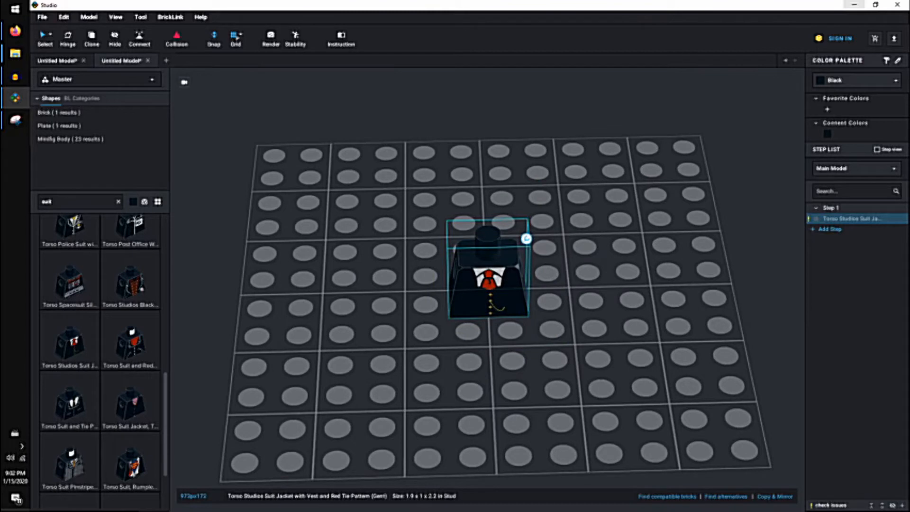
Search the parts for arm left and attach the black Arm, Left to the suit torso.
type("arm")
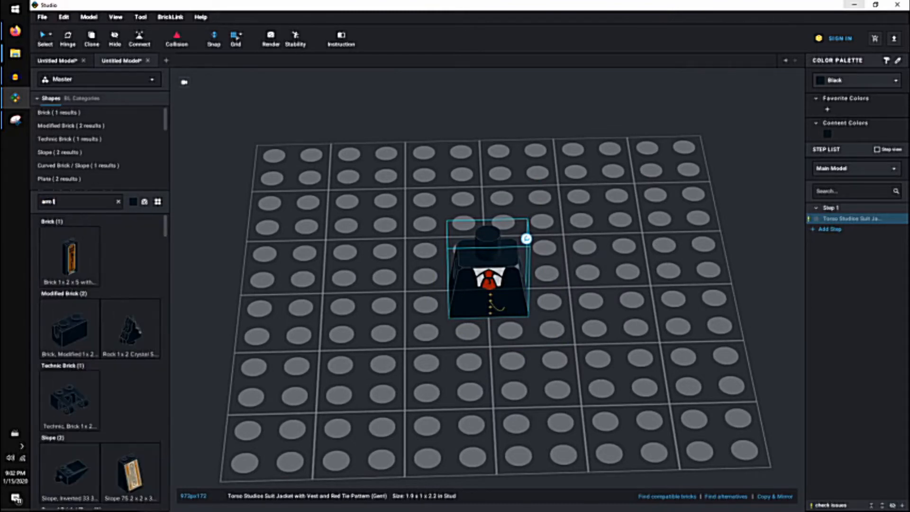
type(" left")
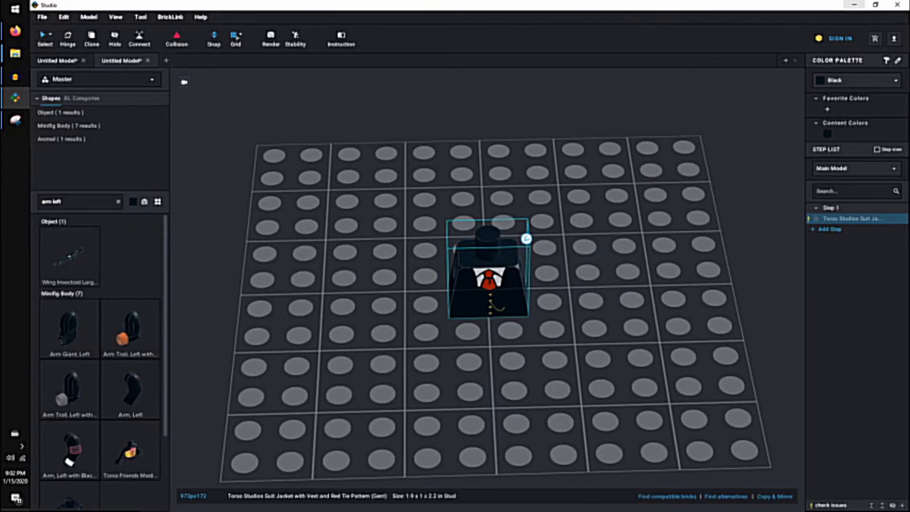
left_click_drag(131, 390, 530, 283)
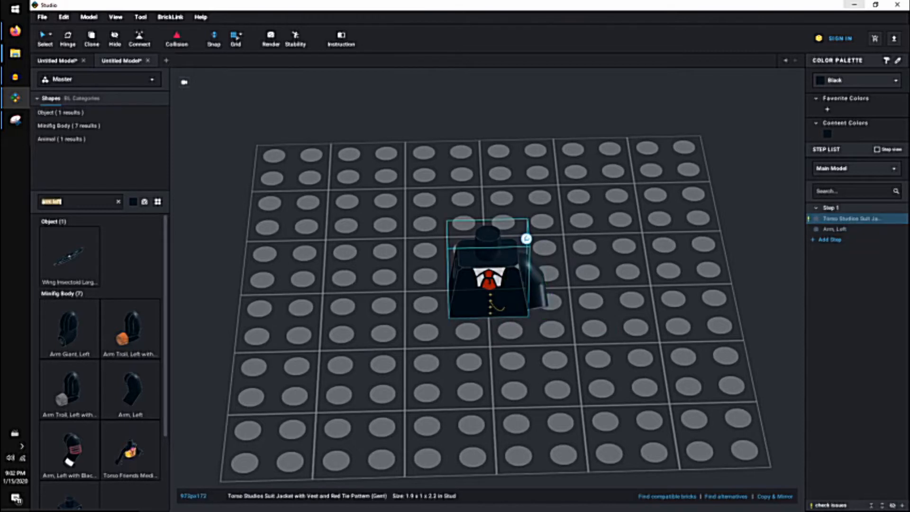
Search the parts for arm right, attach the black Arm, Right to the suit torso and clear the selection.
type("arm right")
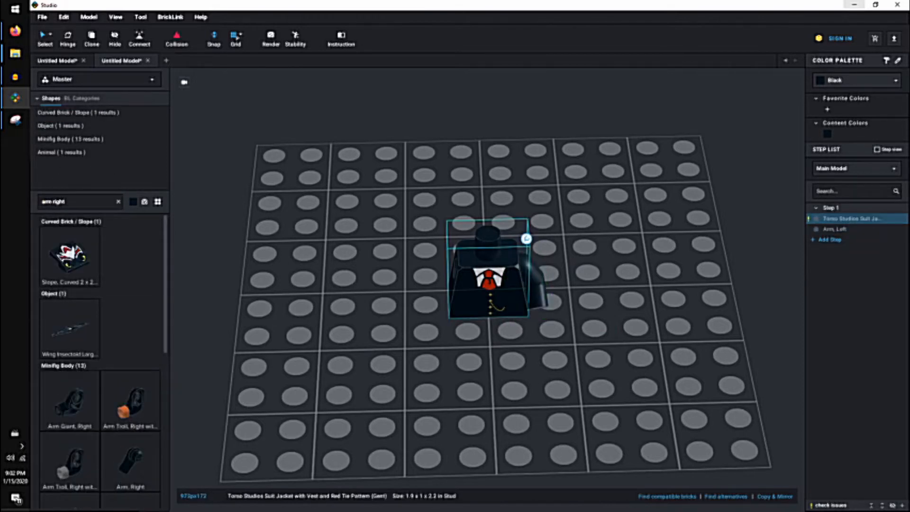
scroll(100, 360, "down", 3)
left_click_drag(130, 374, 441, 289)
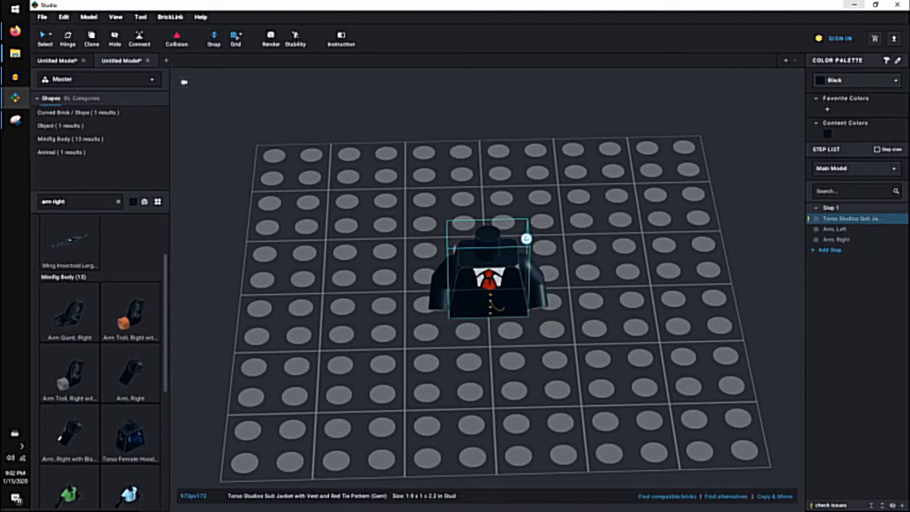
key("Escape")
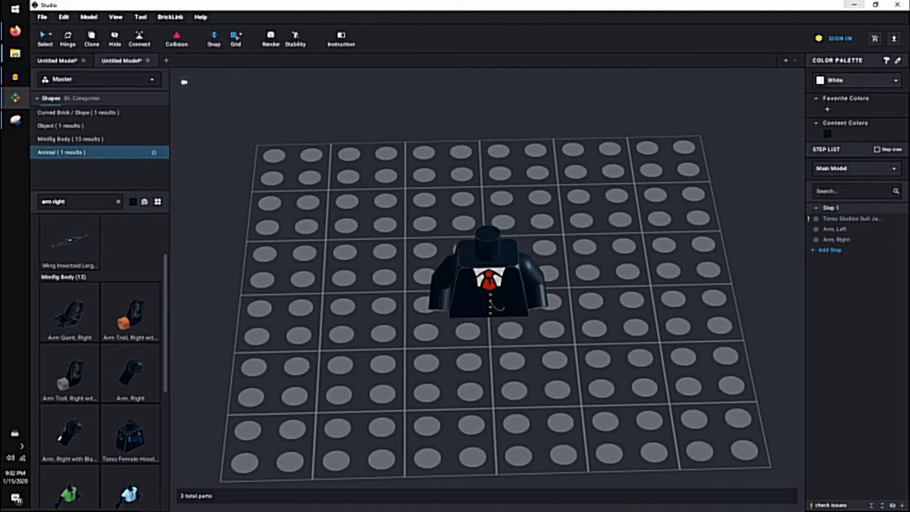
Change the display color of the parts library from black to a light brown flesh tone.
left_click(133, 202)
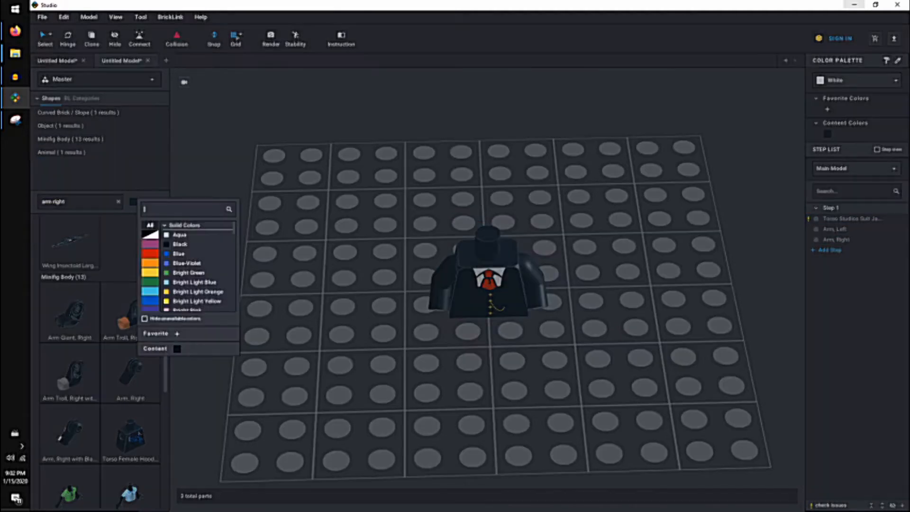
scroll(199, 265, "down", 8)
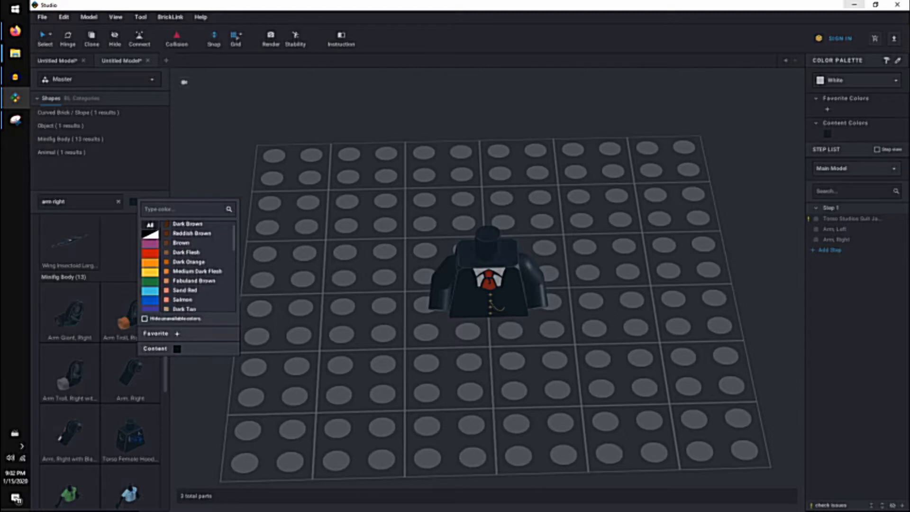
scroll(194, 278, "down", 2)
left_click(180, 278)
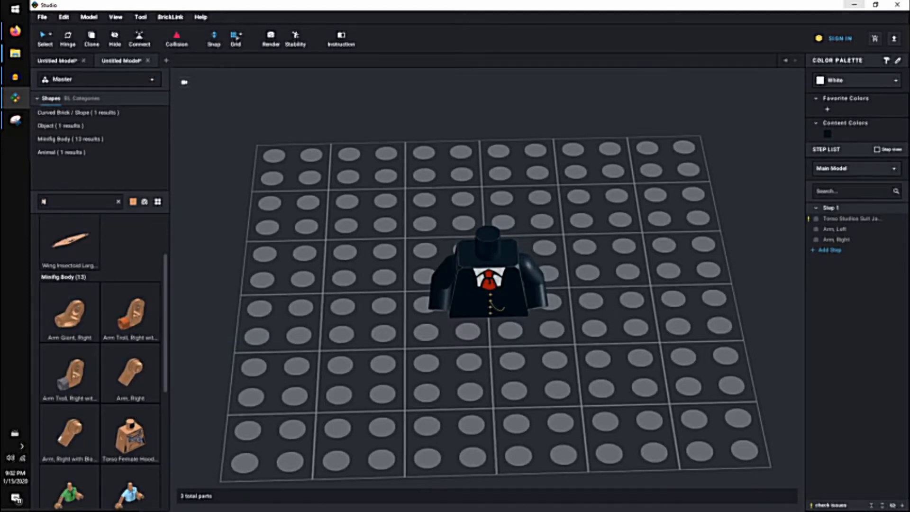
Search the parts for head and look through the printed faces in the Minifig Head category.
scroll(95, 148, "down", 3)
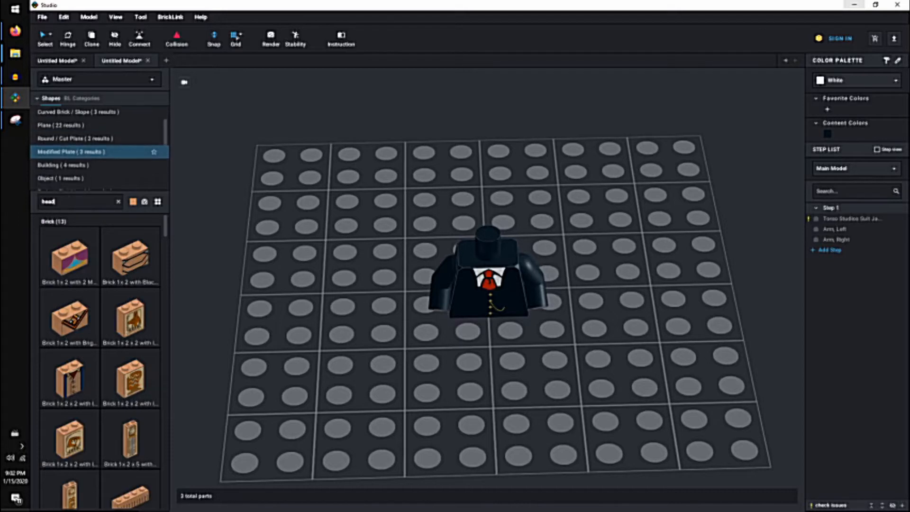
scroll(95, 148, "down", 5)
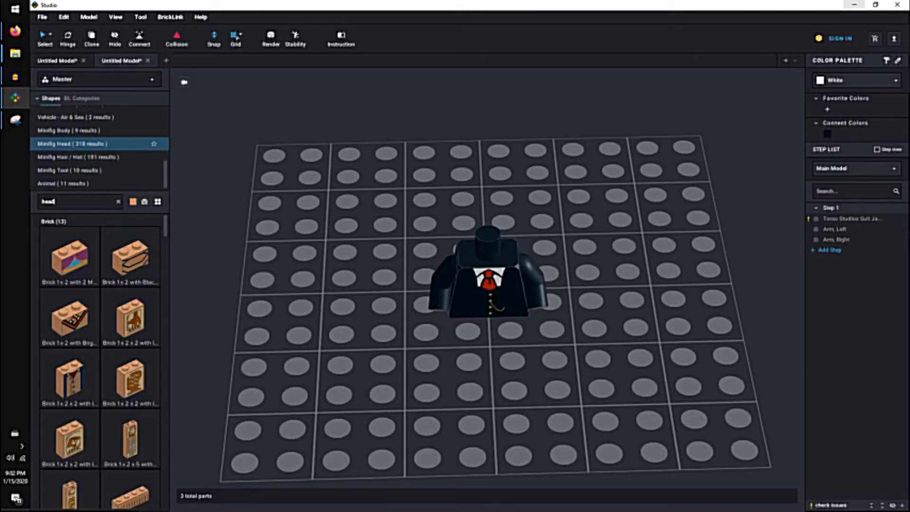
left_click(95, 145)
scroll(136, 237, "down", 5)
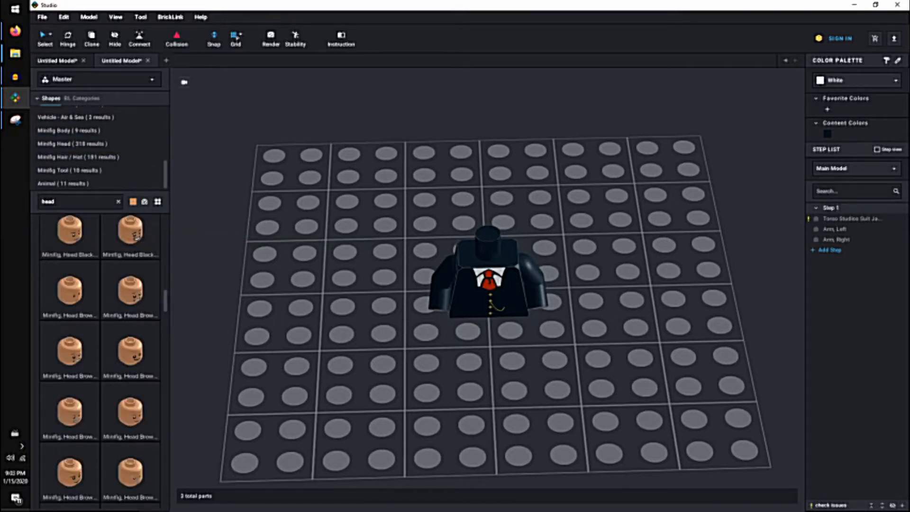
right_click_drag(303, 304, 285, 251)
scroll(100, 332, "down", 3)
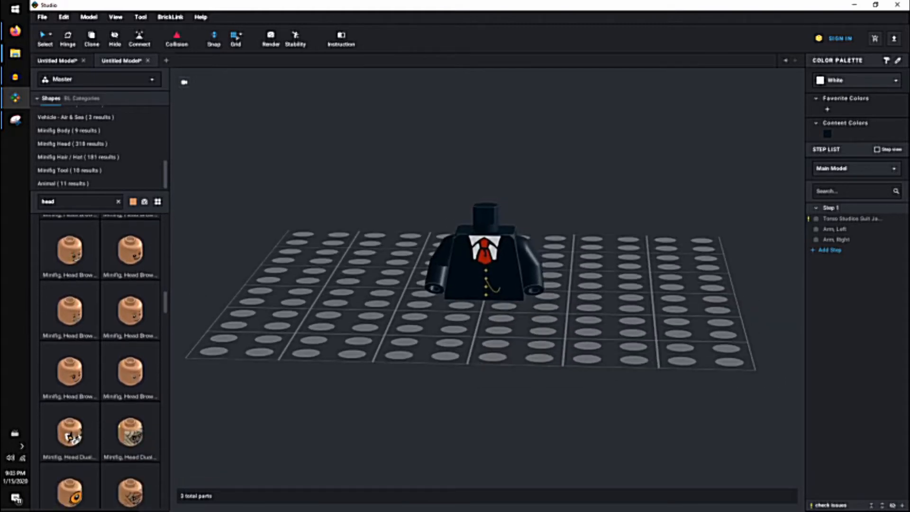
scroll(100, 360, "down", 5)
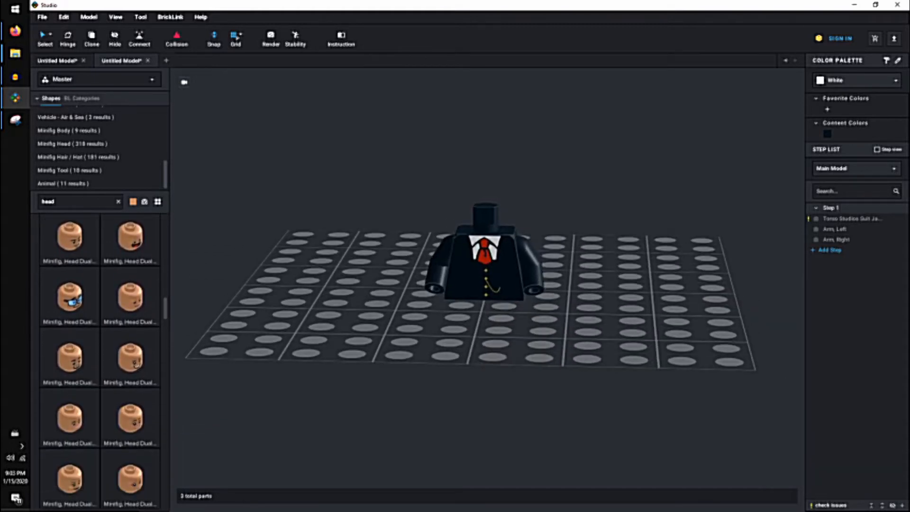
scroll(100, 360, "down", 5)
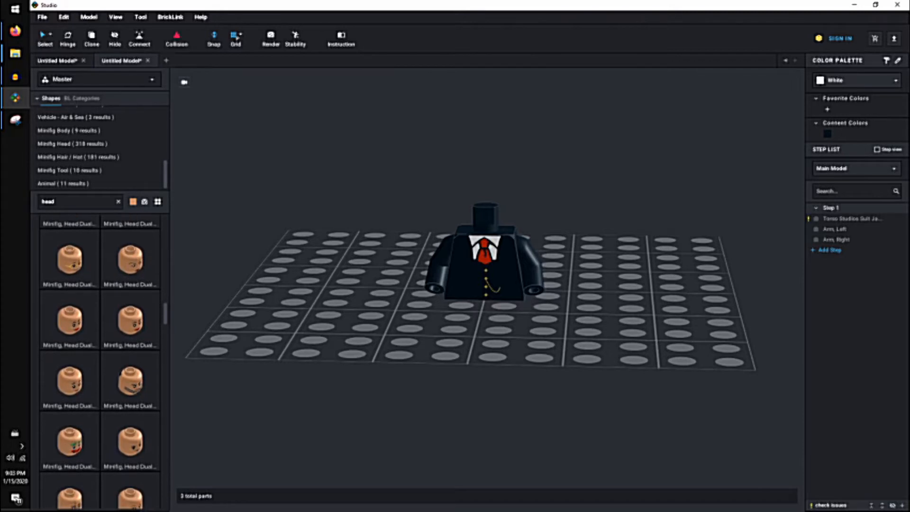
right_click_drag(303, 209, 306, 284)
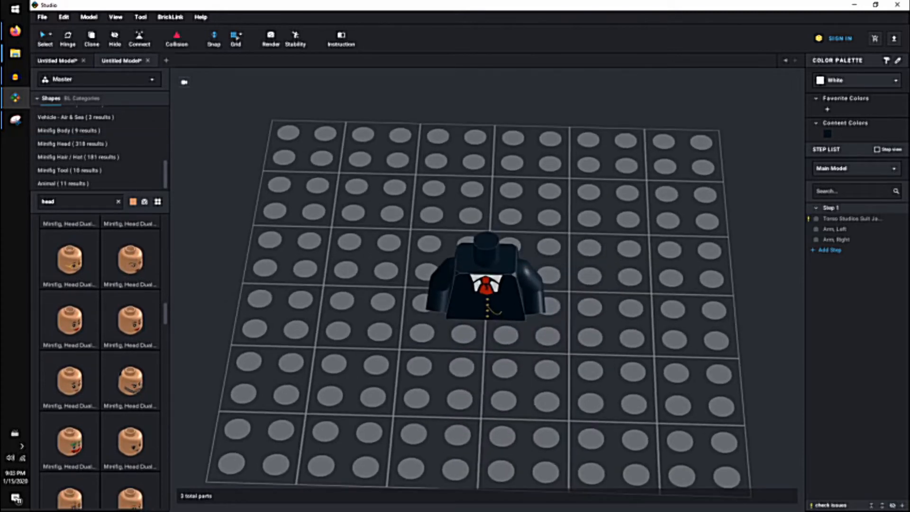
Launch Part Designer and import the Studio part 3626c, Minifig, Head (Plain) - Stud Recessed, found by searching minifig head.
left_click(15, 9)
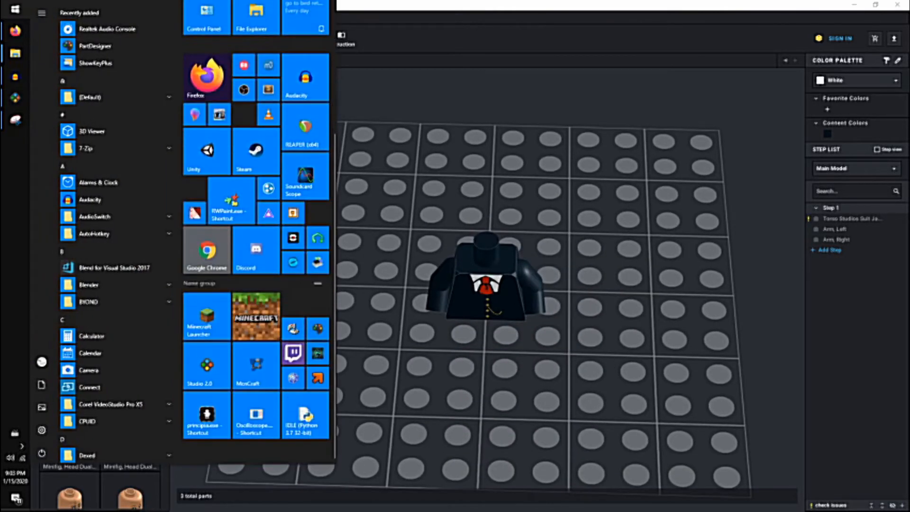
left_click(318, 328)
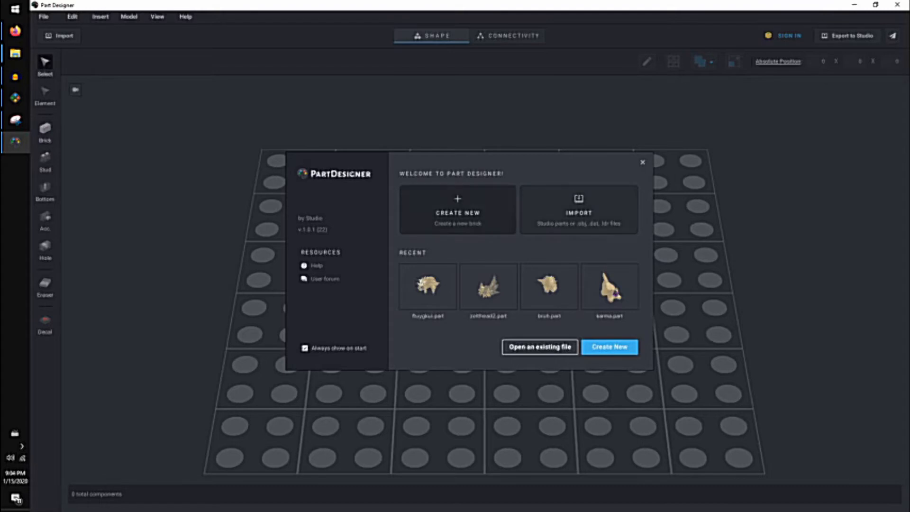
left_click(578, 209)
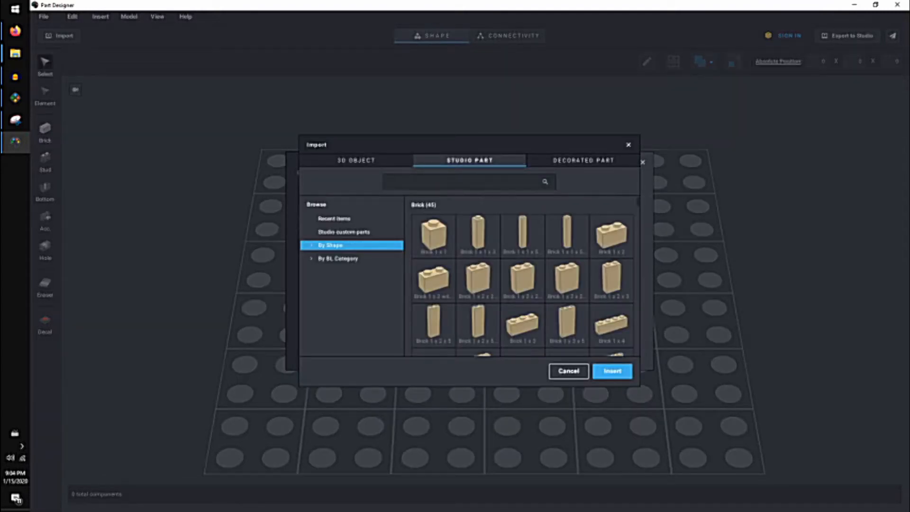
type("minifig head")
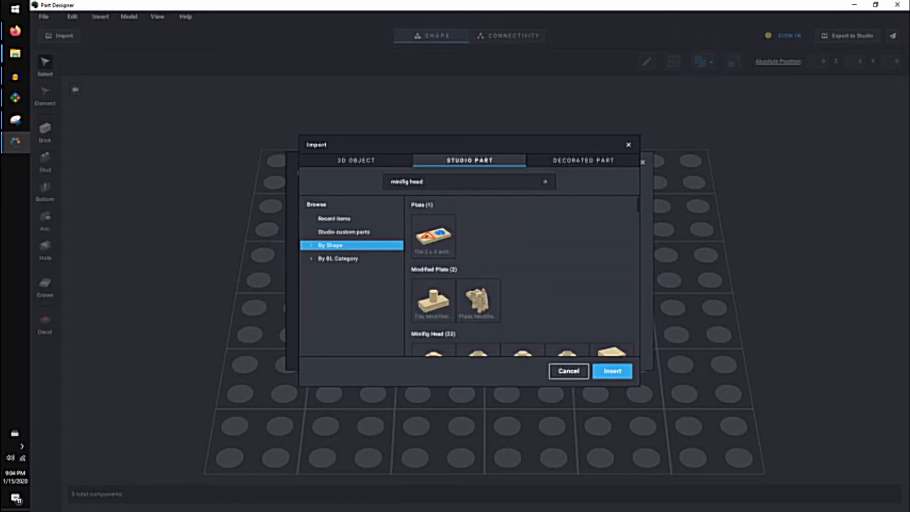
scroll(567, 301, "down", 2)
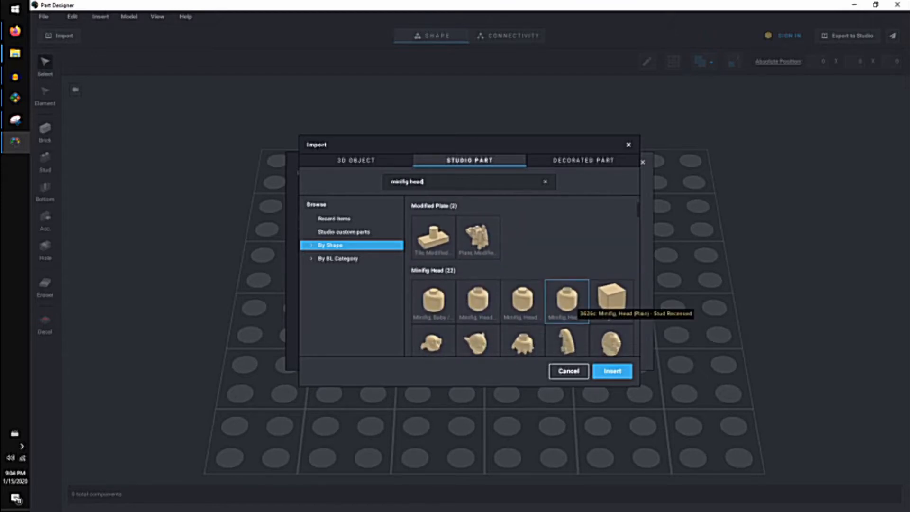
left_click(569, 303)
left_click(612, 371)
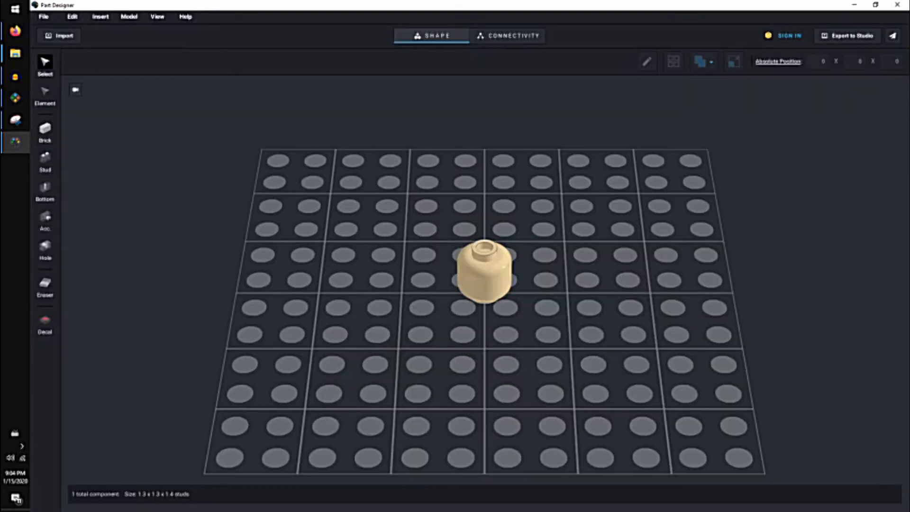
right_click_drag(440, 237, 448, 279)
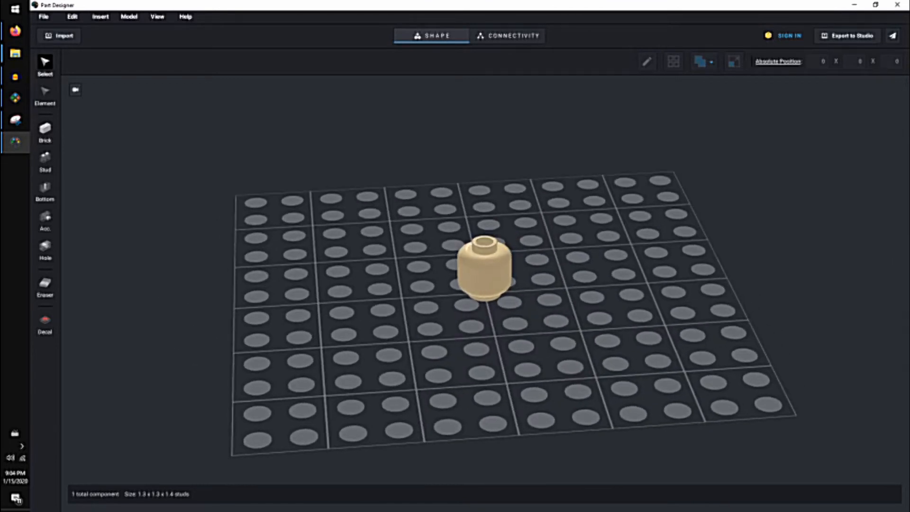
Switch to File Explorer and look through the face images in the Documents > Decorations folder.
left_click(15, 54)
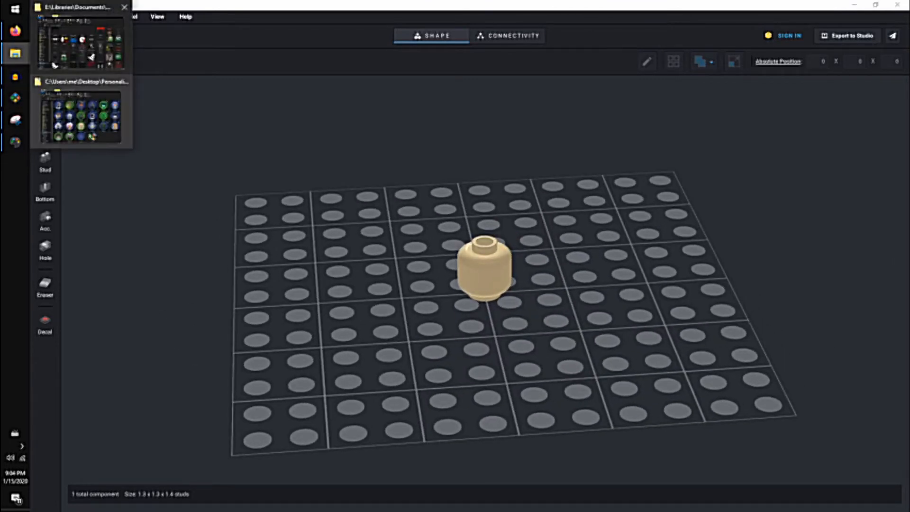
left_click(81, 42)
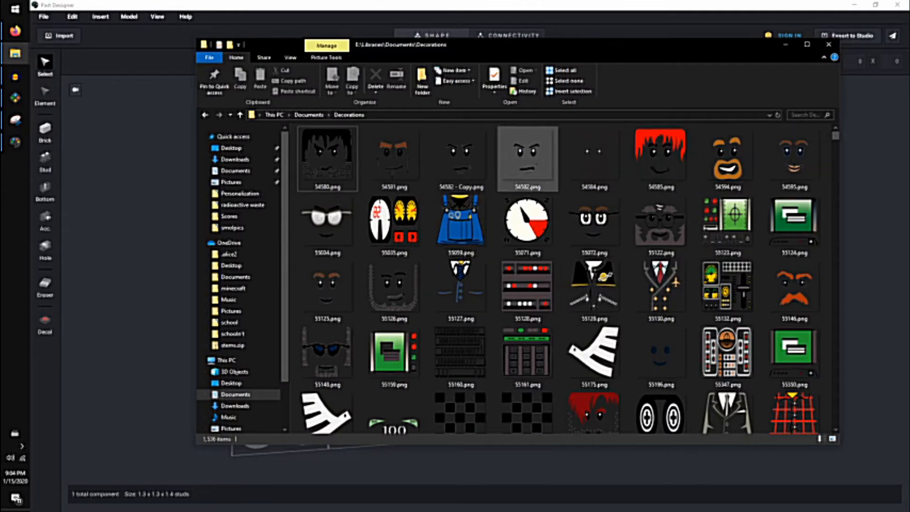
scroll(758, 237, "down", 4)
scroll(730, 284, "up", 4)
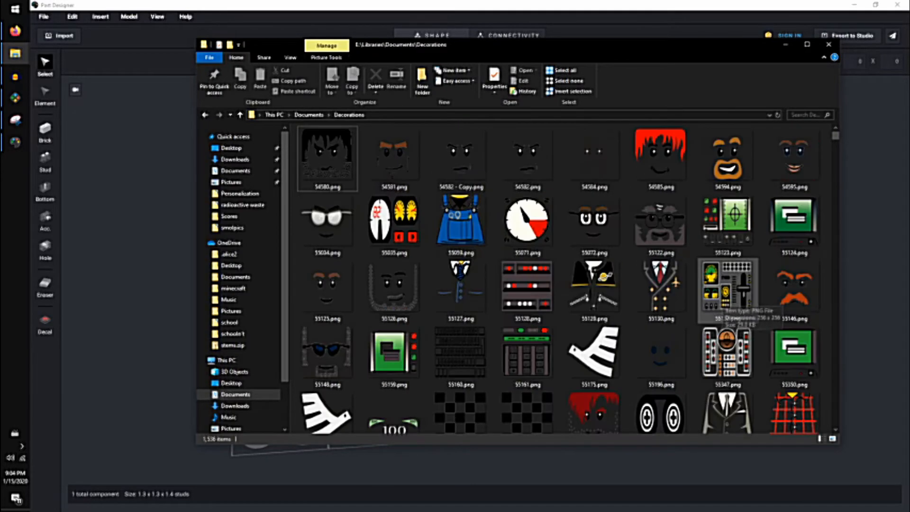
scroll(661, 331, "down", 10)
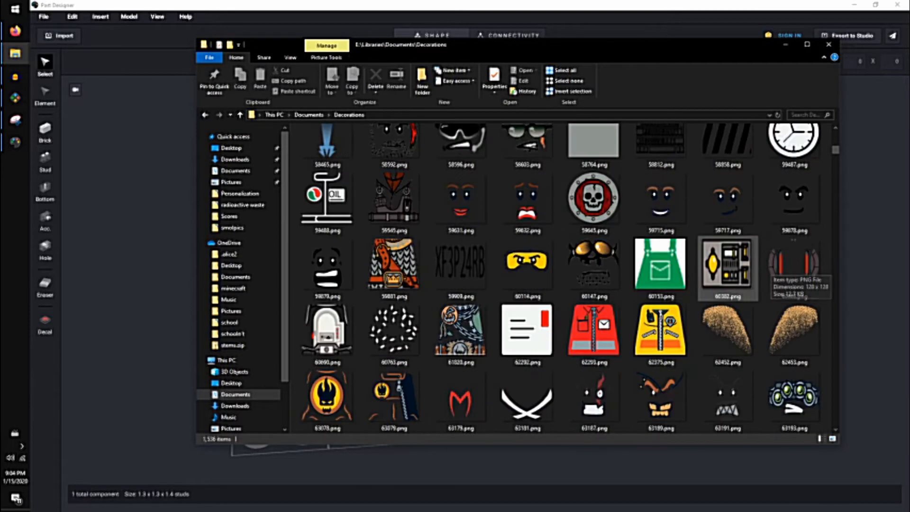
scroll(661, 279, "down", 8)
scroll(661, 280, "up", 4)
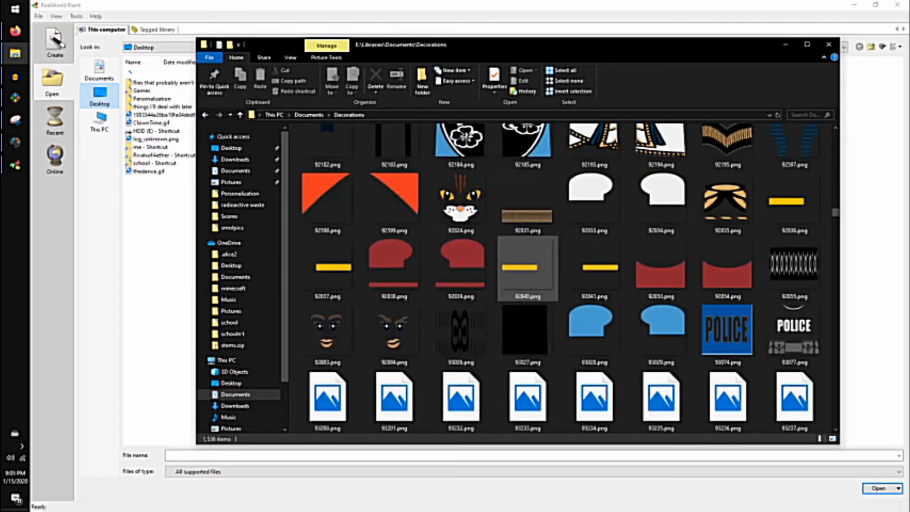
scroll(528, 280, "up", 3)
scroll(528, 284, "up", 2)
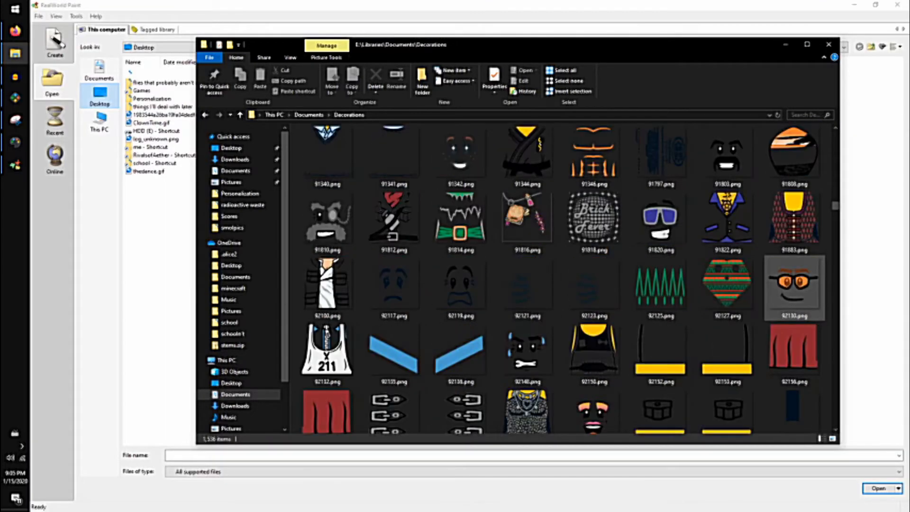
Duplicate the orange-glasses face image 92130.png and open 92130 - Copy.png in RealWorld Paint.
right_click_drag(812, 301, 756, 311)
left_click(787, 339)
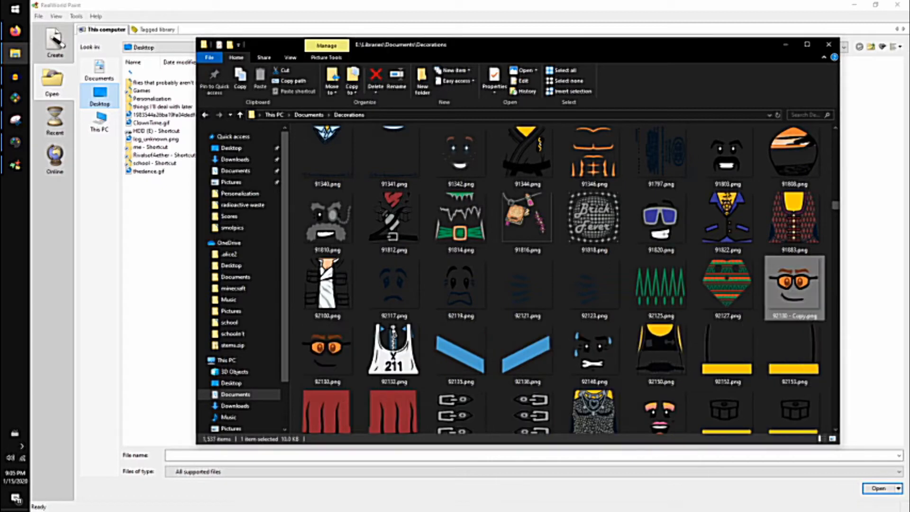
mouse_move(794, 287)
left_mouse_down()
mouse_move(427, 293)
mouse_move(142, 278)
mouse_move(116, 301)
mouse_move(43, 314)
mouse_move(72, 300)
left_mouse_up()
Draw a black oval mouth outline below the glasses with a 3-pixel brush, and paint its inside white on a new layer beneath the outline.
mouse_move(432, 425)
left_mouse_down()
mouse_move(449, 399)
mouse_move(504, 448)
mouse_move(430, 413)
left_mouse_up()
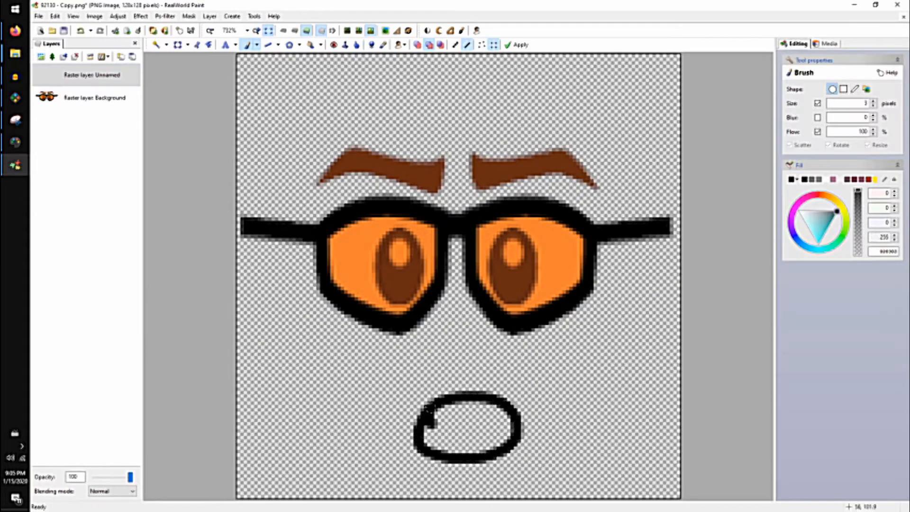
left_click(42, 57)
left_click_drag(68, 76, 71, 110)
left_click(826, 180)
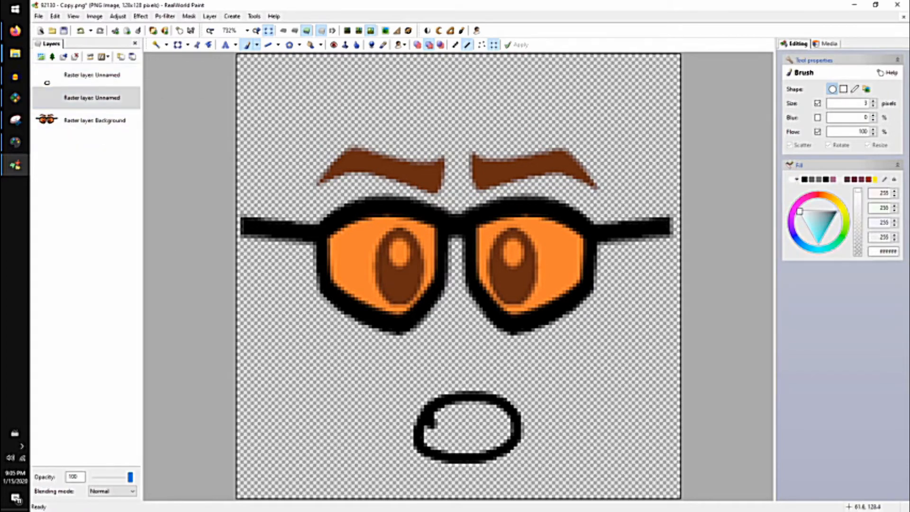
left_click_drag(435, 436, 493, 421)
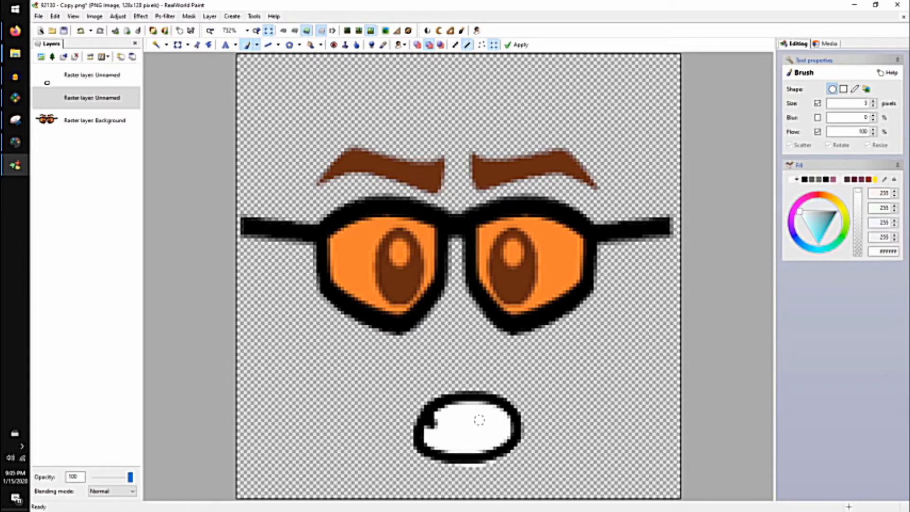
Save the edited face in the Decorations folder as a new PNG named trump.
left_click(38, 16)
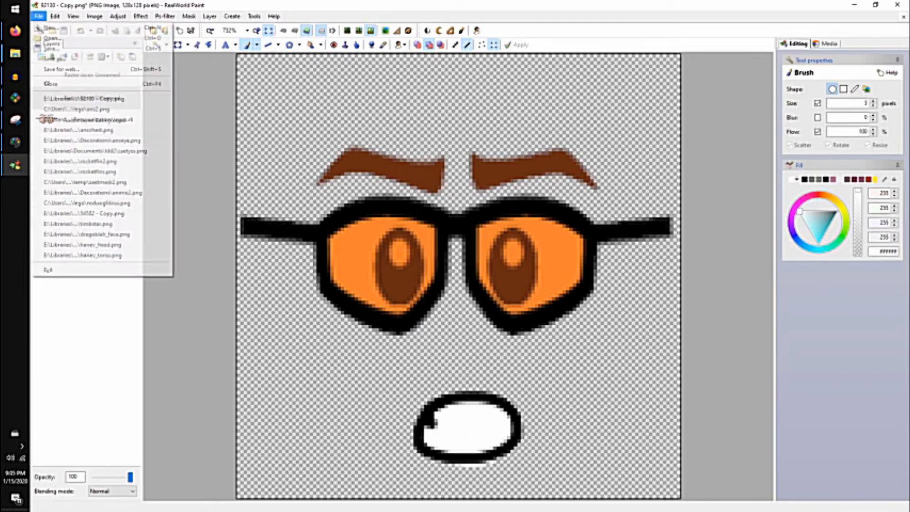
left_click(55, 59)
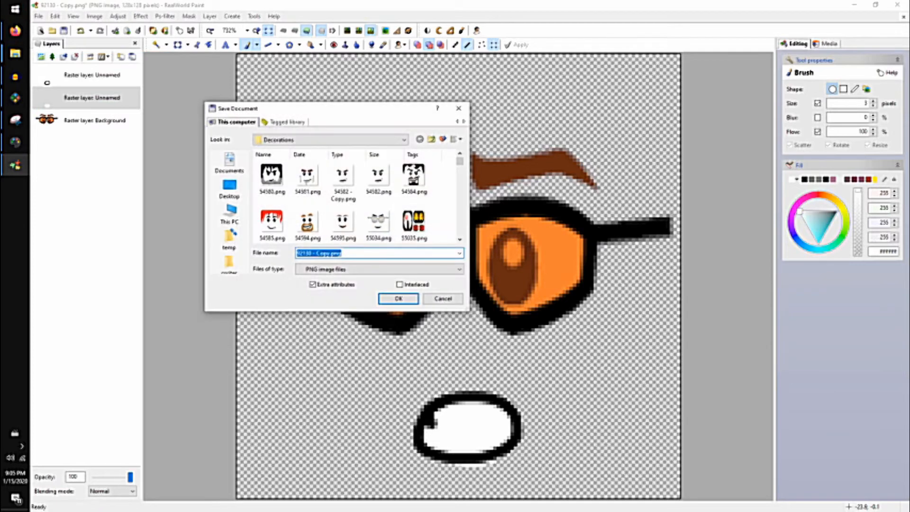
type("trump")
key("Return")
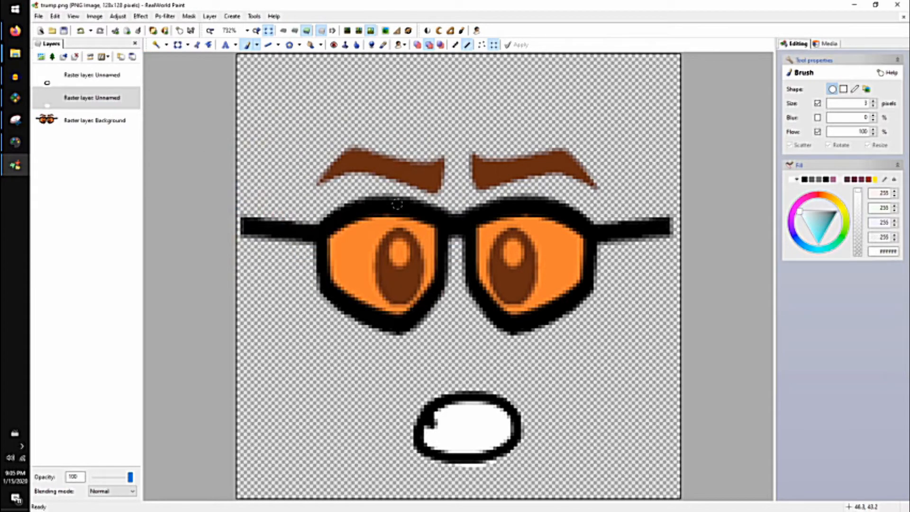
Switch back to Part Designer and insert the image trump.png from the Decorations folder.
left_click(15, 141)
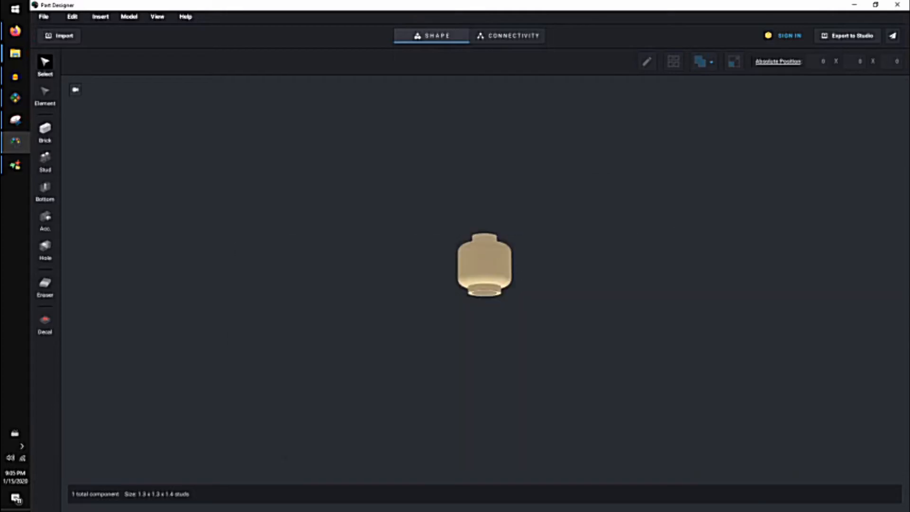
left_click(100, 17)
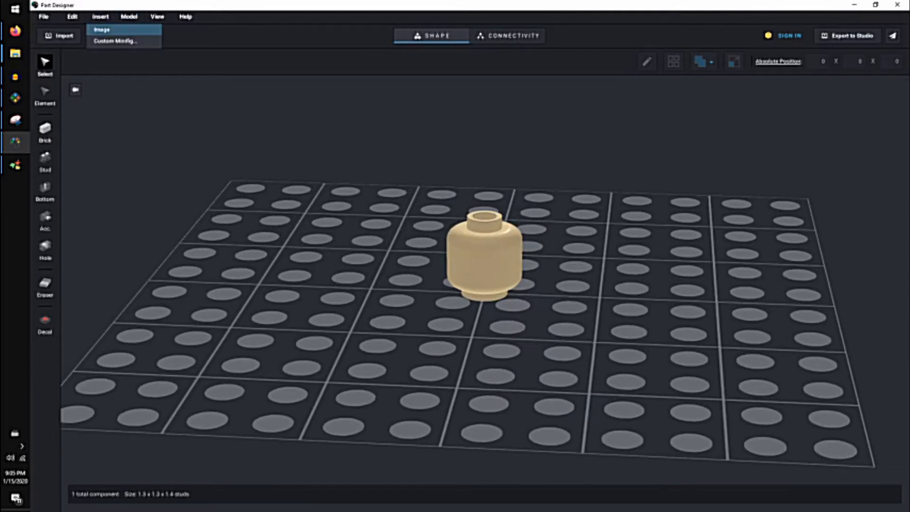
left_click(102, 28)
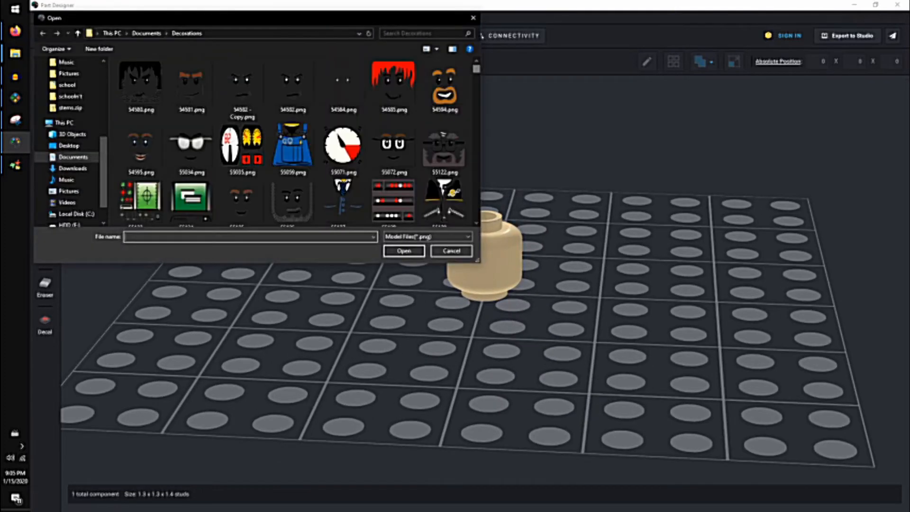
scroll(294, 142, "down", 10)
left_click(191, 190)
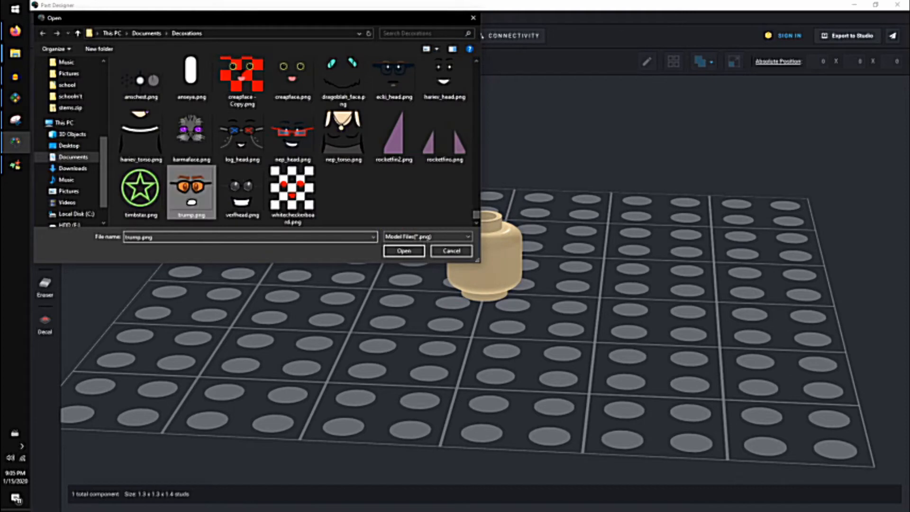
left_click(404, 251)
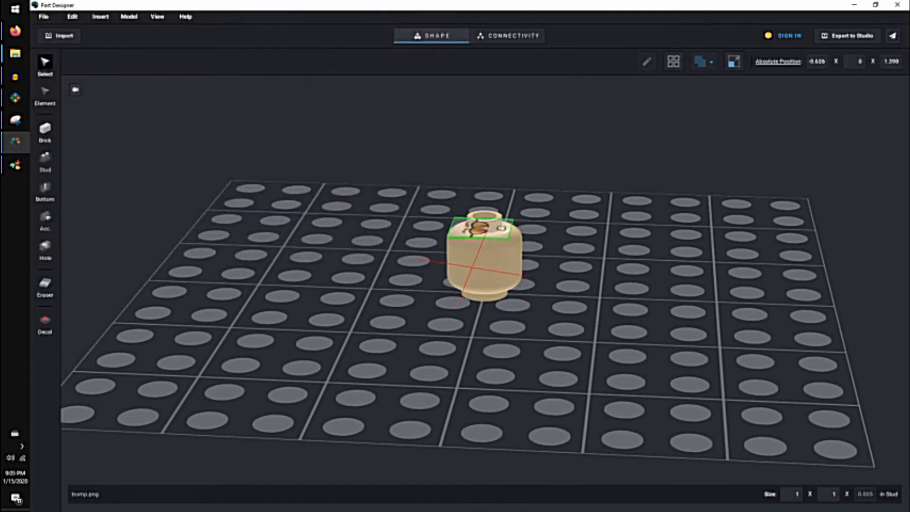
Rotate the face image upright with the mouth at the bottom and lower it to the front of the head at height 0.7.
key("Down")
key("Left")
key("Left")
key("Left")
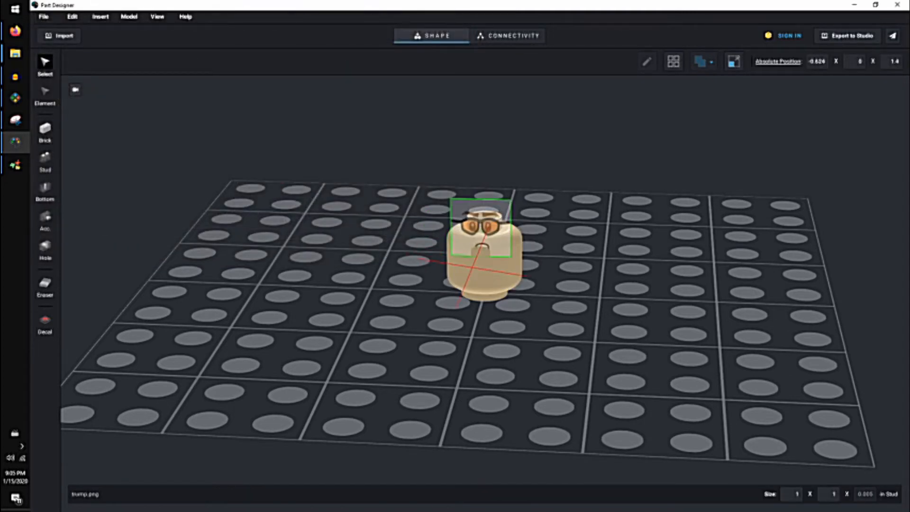
right_click_drag(507, 289, 514, 253)
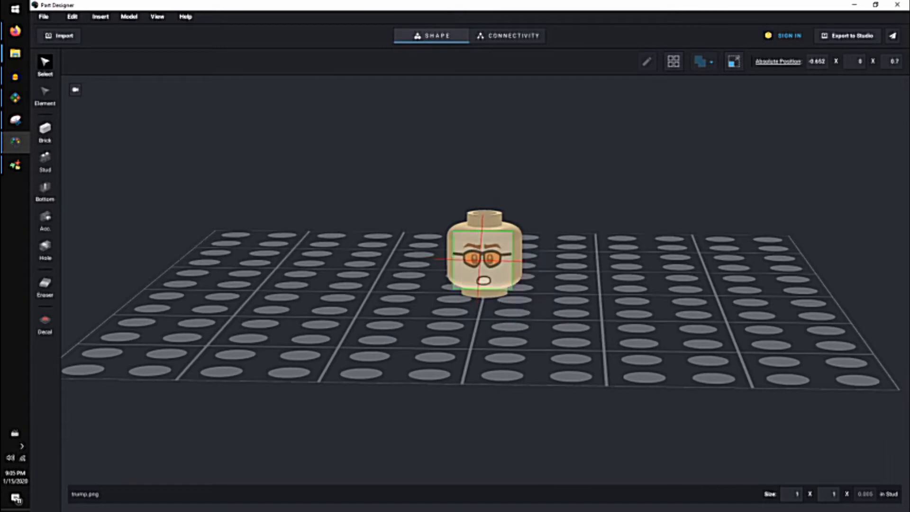
Widen the face image on both sides to 1.3 x 1 studs so it spans the front of the head.
left_click(482, 258)
right_click_drag(483, 265, 503, 234)
left_click_drag(459, 255, 450, 255)
mouse_move(517, 255)
left_mouse_down()
mouse_move(547, 254)
mouse_move(526, 255)
left_mouse_up()
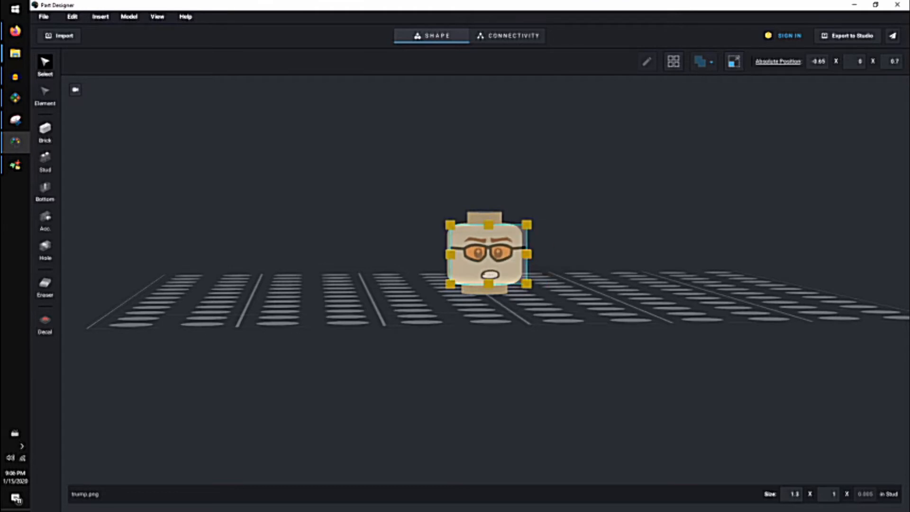
right_click_drag(526, 258, 512, 296)
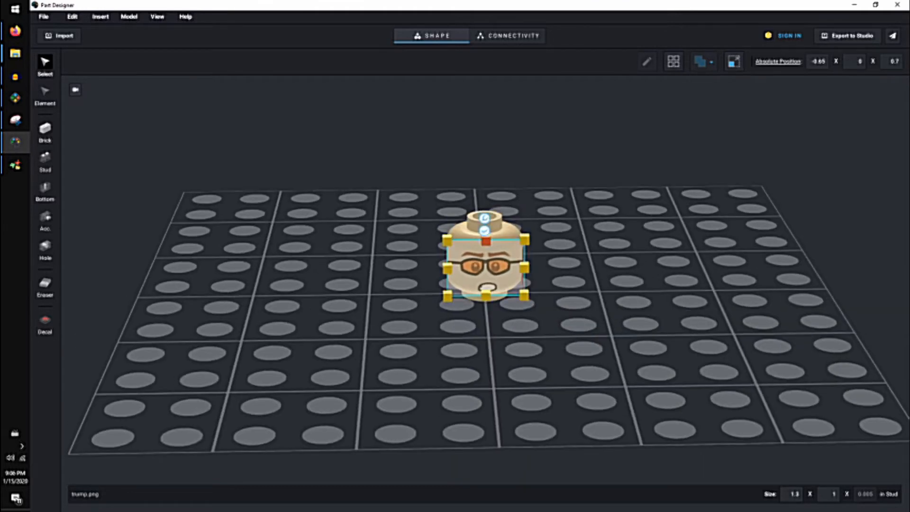
Apply the face image to the plain head as a decal and inspect the decorated head up close.
left_click(484, 230)
right_click_drag(485, 237, 456, 209)
left_click(484, 256)
scroll(484, 255, "up", 5)
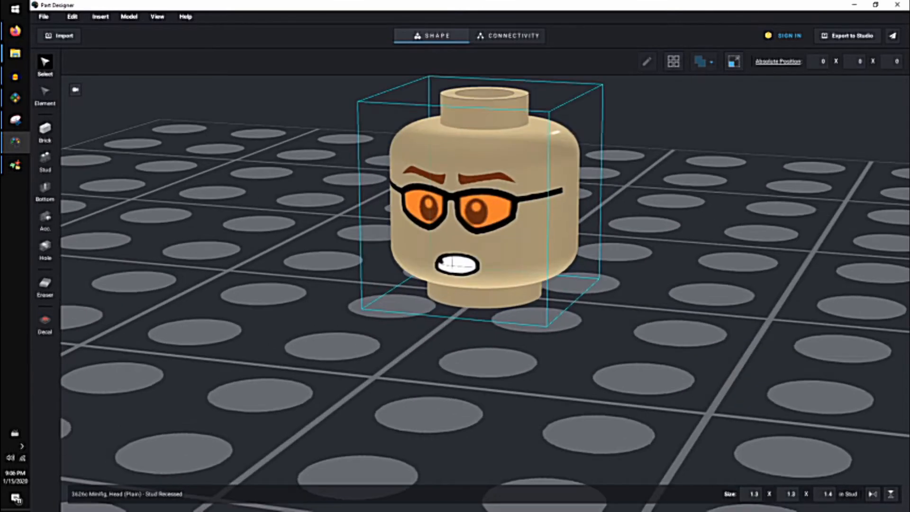
scroll(484, 256, "down", 10)
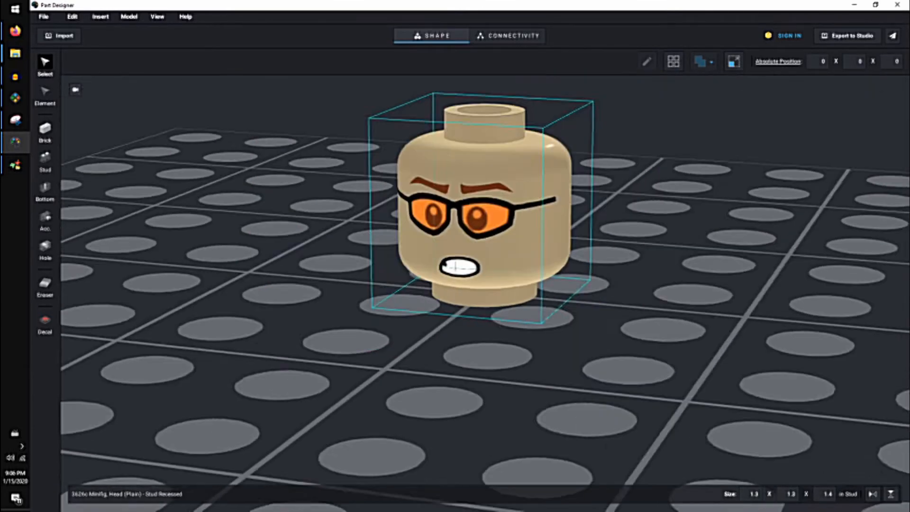
Export the decorated part to Studio with the part name trump head and Selected parts only turned off.
left_click(847, 36)
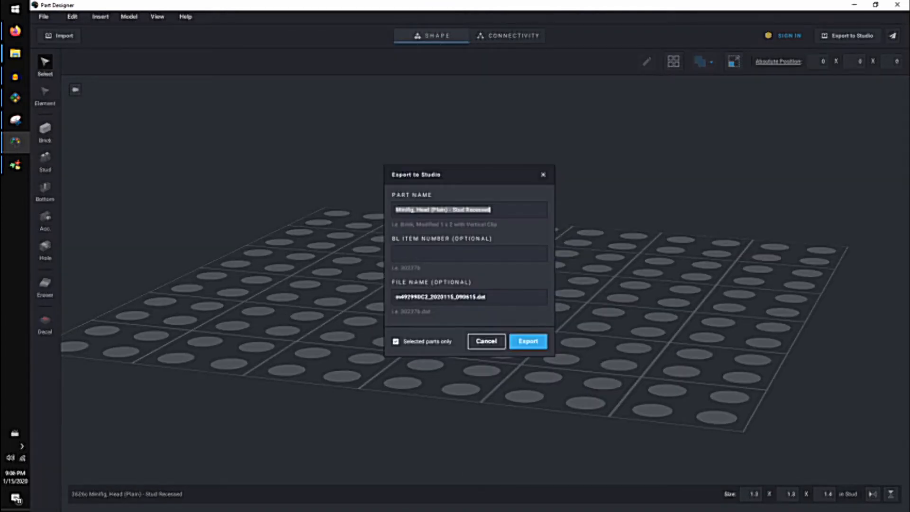
type("1")
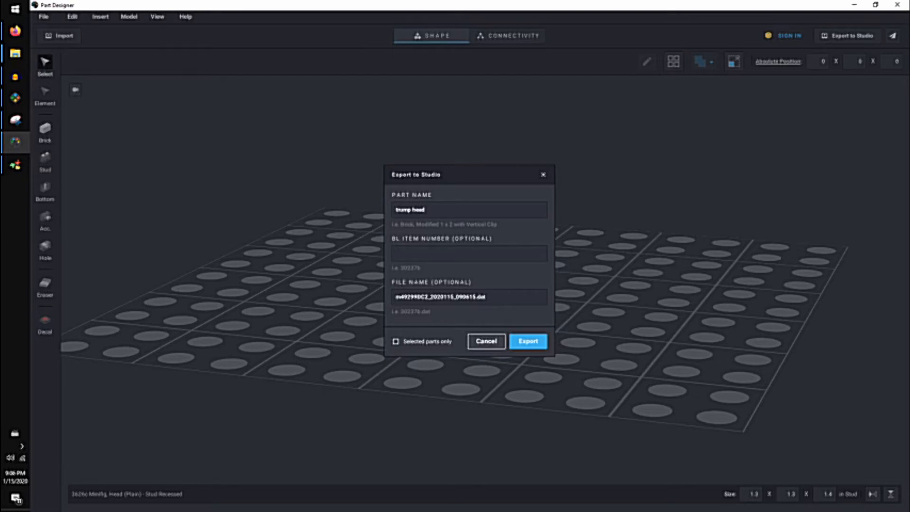
key("Return")
Switch to Studio, show the Custom Parts palette and attach the exported trump head to the suit torso.
left_click(15, 98)
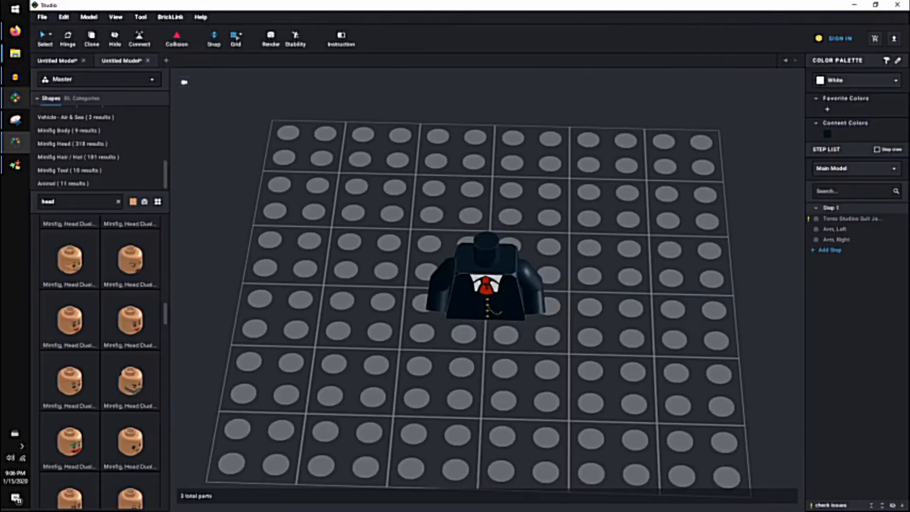
left_click(100, 79)
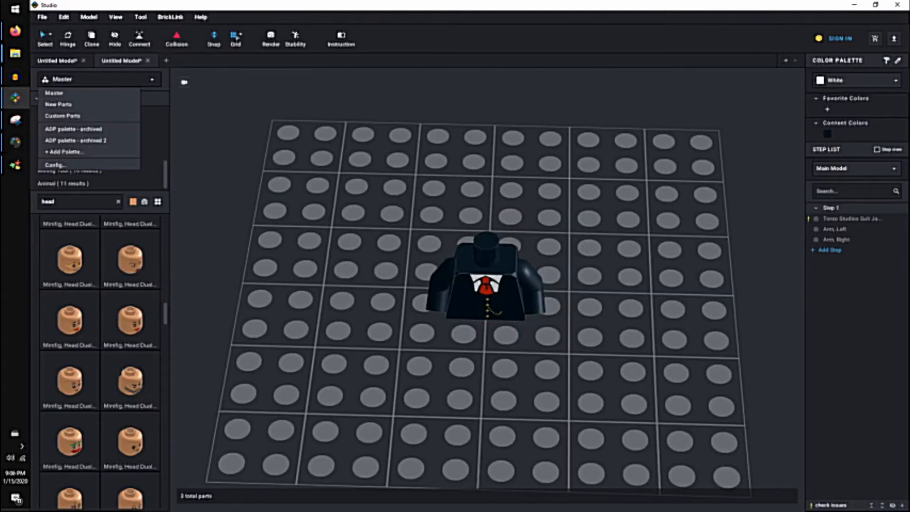
left_click(62, 116)
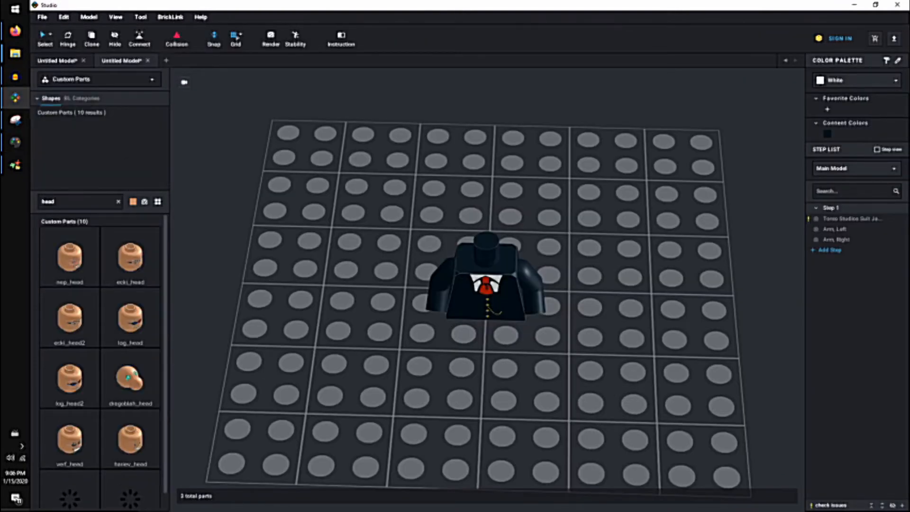
left_click_drag(130, 479, 486, 217)
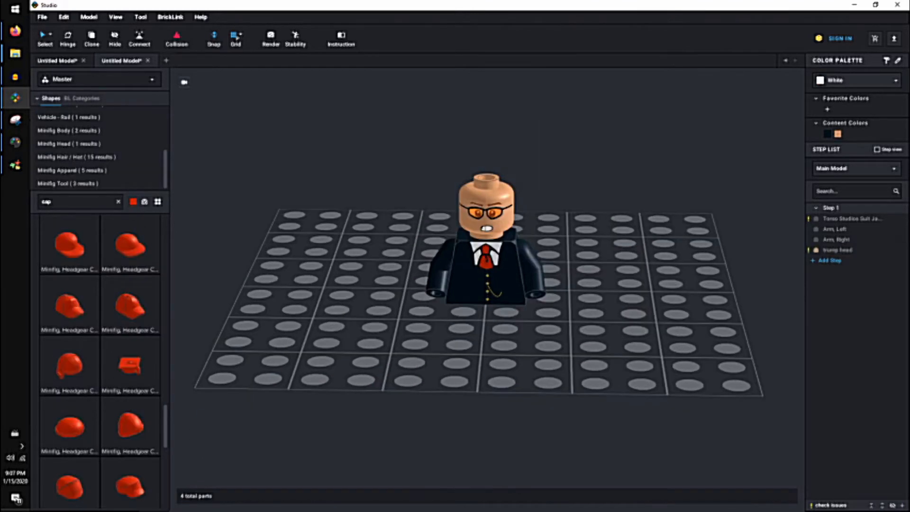
Place a red Minifig, Headgear Cap from the cap search results on the minifigure's head.
left_click_drag(69, 305, 487, 182)
right_click_drag(568, 227, 597, 263)
left_click(569, 161)
left_click(271, 39)
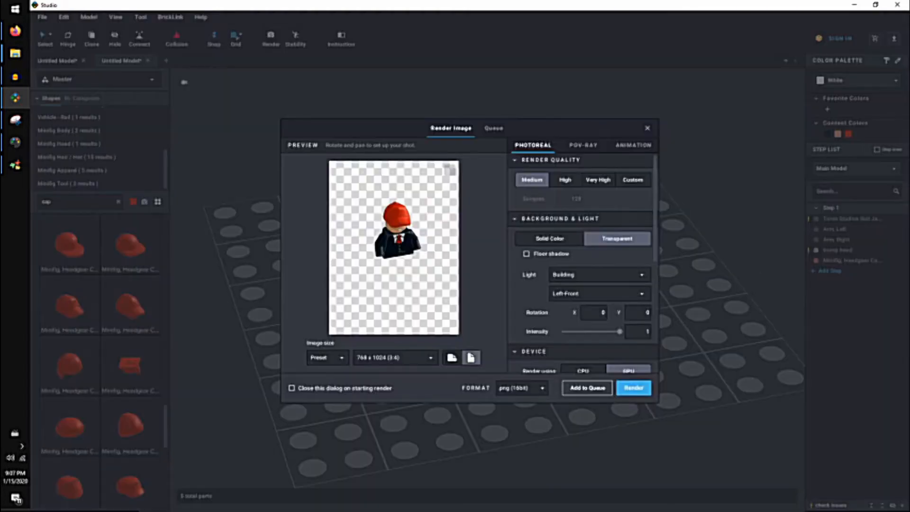
scroll(582, 263, "down", 5)
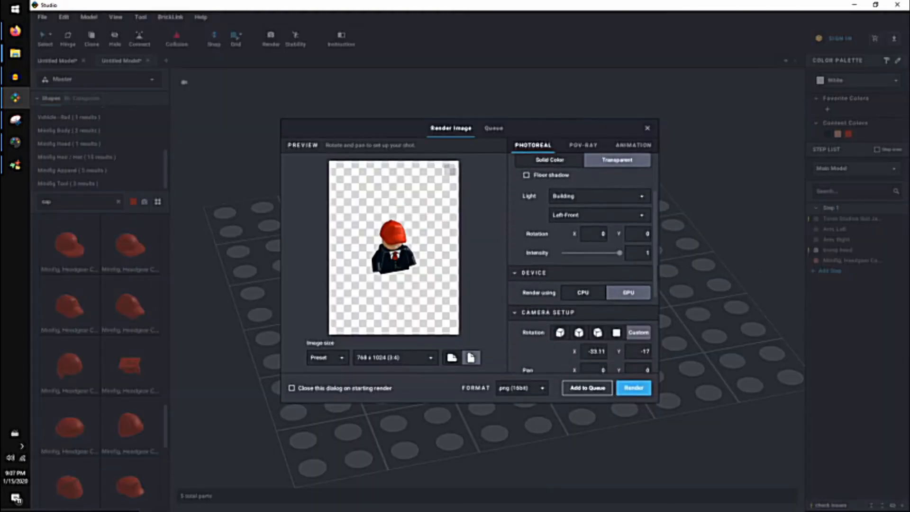
left_click(616, 219)
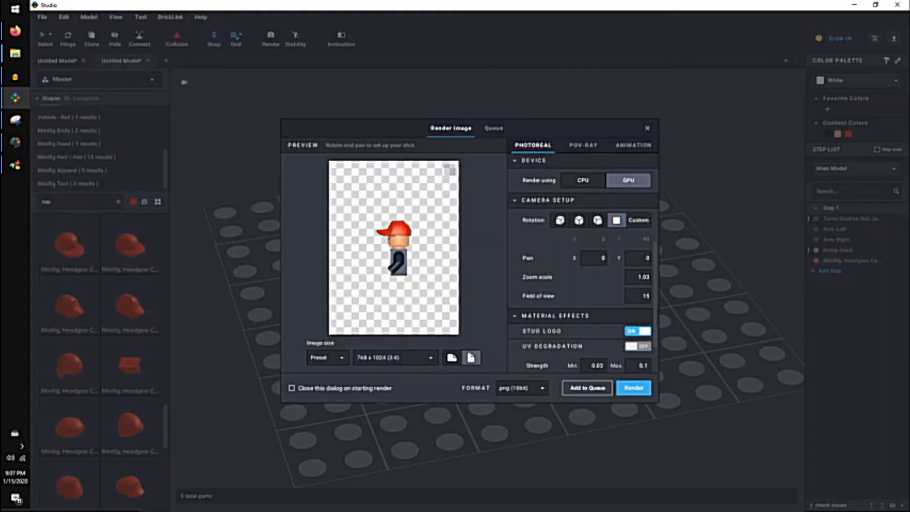
left_click(647, 128)
Select all parts of the minifigure, turn the whole figure about its vertical axis and clear the selection.
right_click_drag(568, 284, 497, 284)
key("ctrl+a")
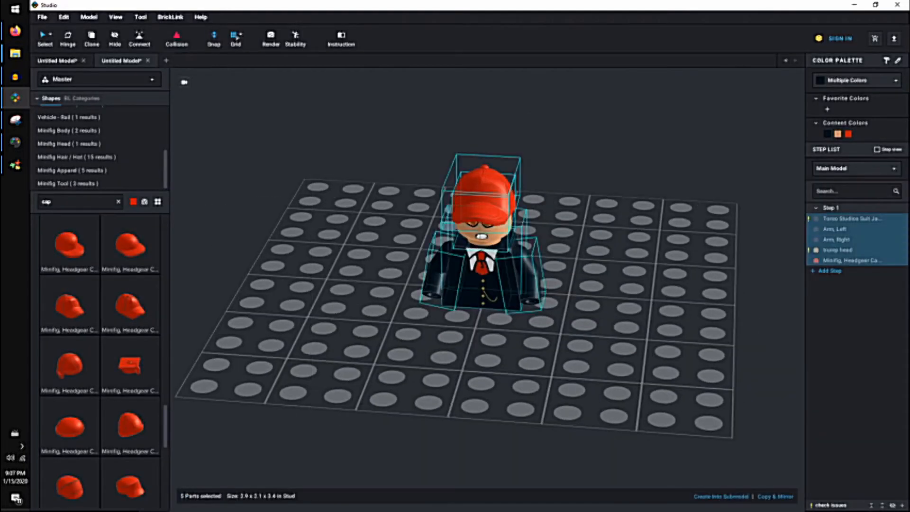
key("Right")
left_click(592, 284)
right_click_drag(593, 284, 479, 336)
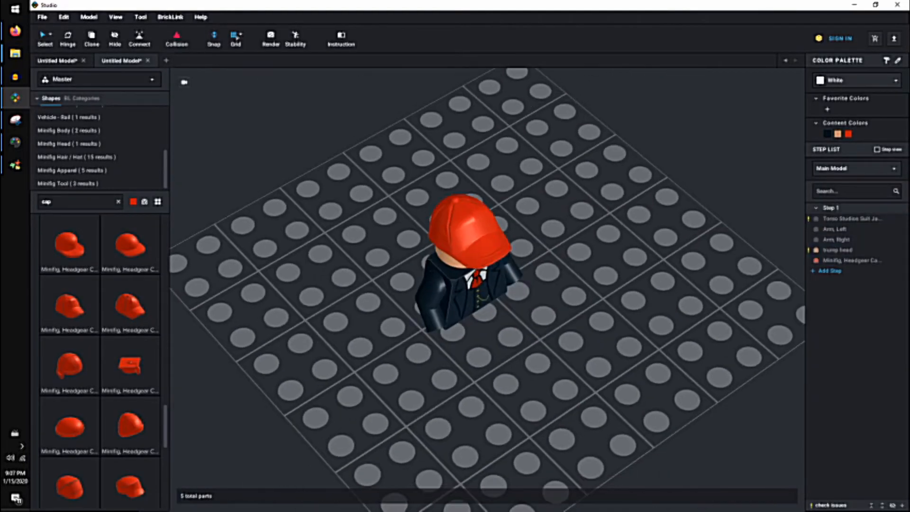
Open the image render settings and set the camera rotation to the straight front view of the minifigure.
left_click(271, 38)
left_click(450, 169)
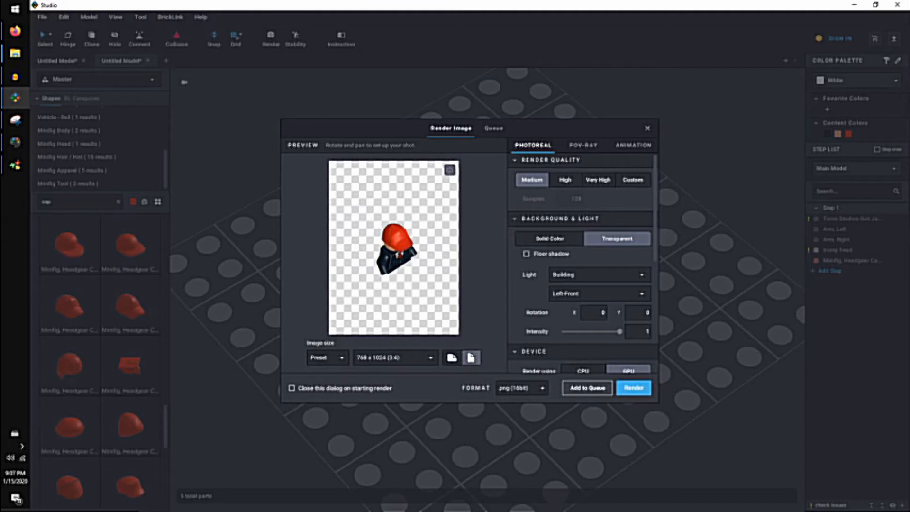
scroll(609, 279, "down", 3)
left_click(616, 283)
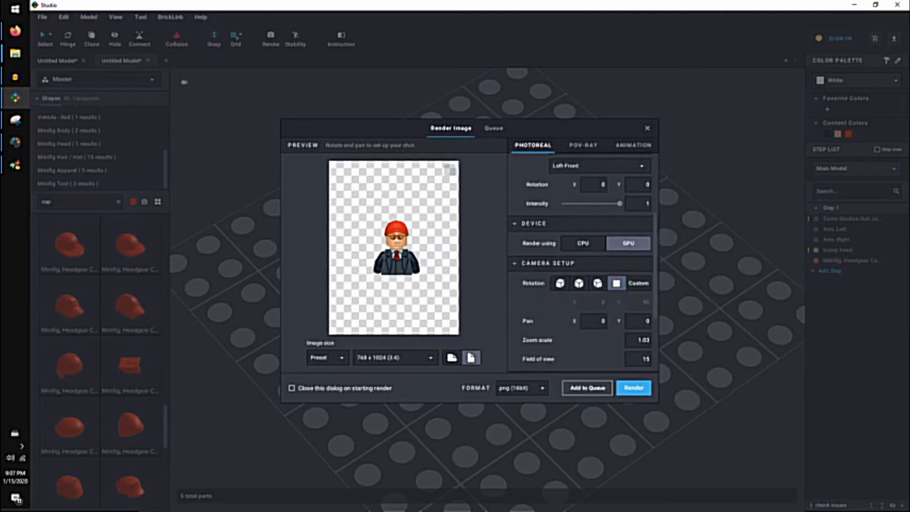
Set the render camera's zoom scale to 0.53 and pan the figure to about X -3.98, Y -0.79.
scroll(582, 266, "down", 3)
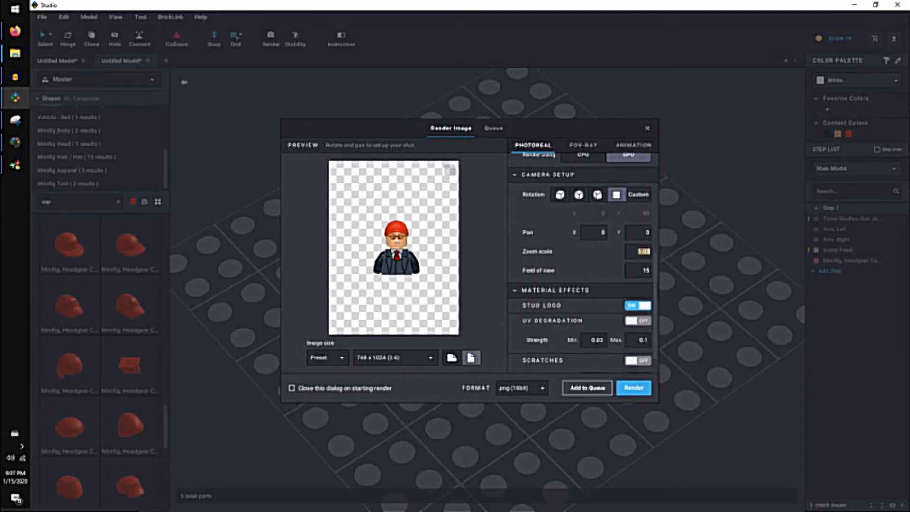
type(".53")
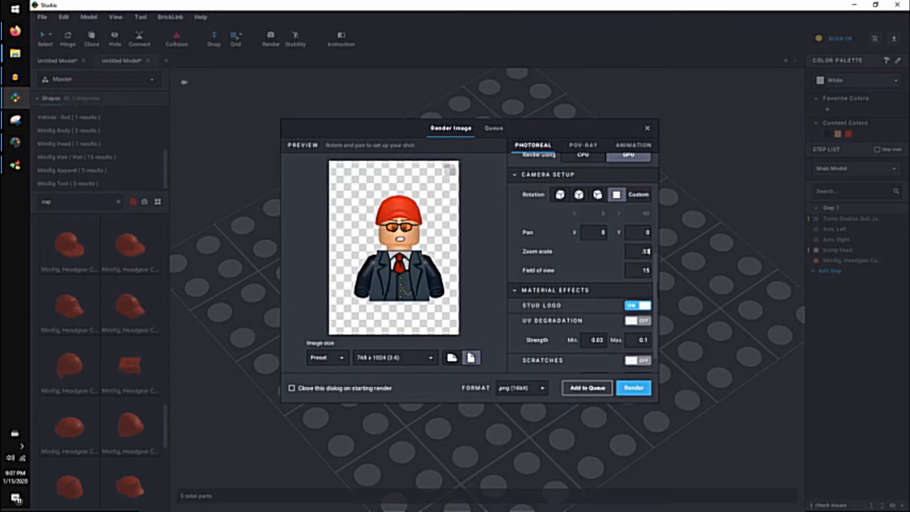
middle_click_drag(399, 247, 392, 248)
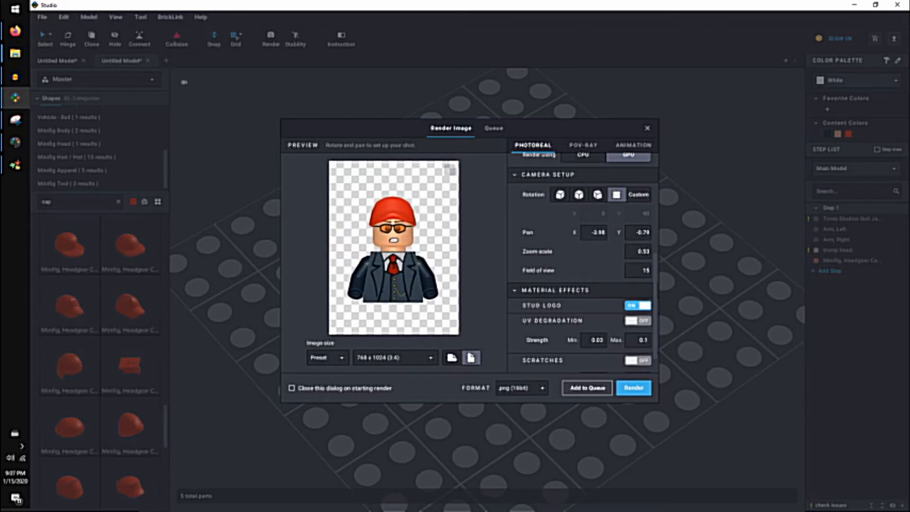
scroll(583, 261, "down", 1)
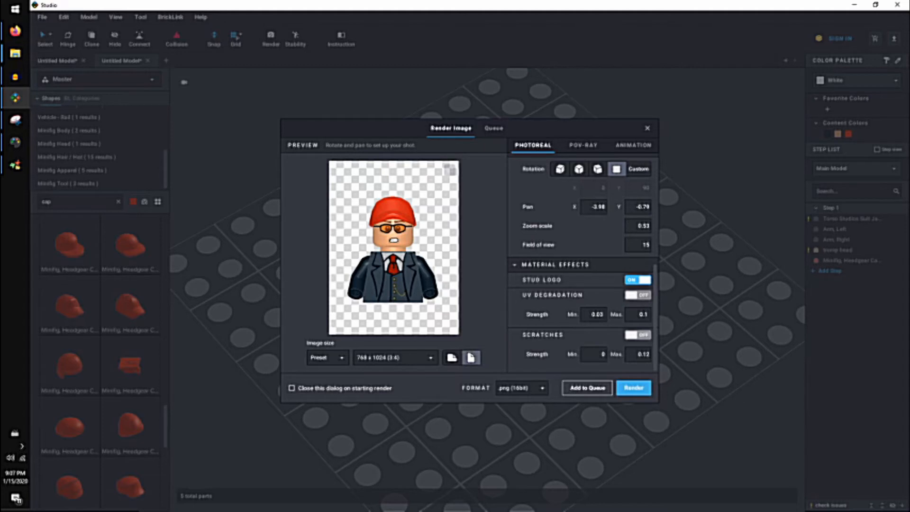
Try the High, Very High and Medium render quality presets and settle on Custom.
scroll(583, 261, "up", 7)
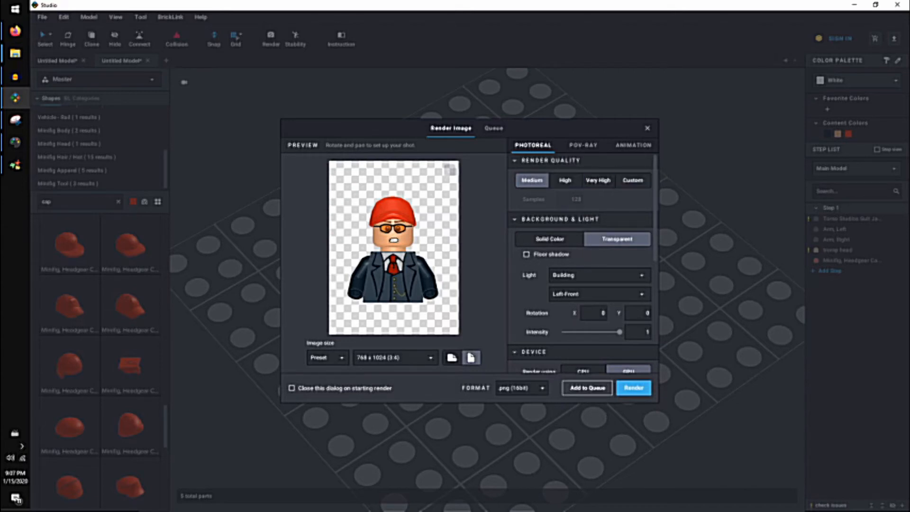
left_click(632, 180)
left_click(564, 180)
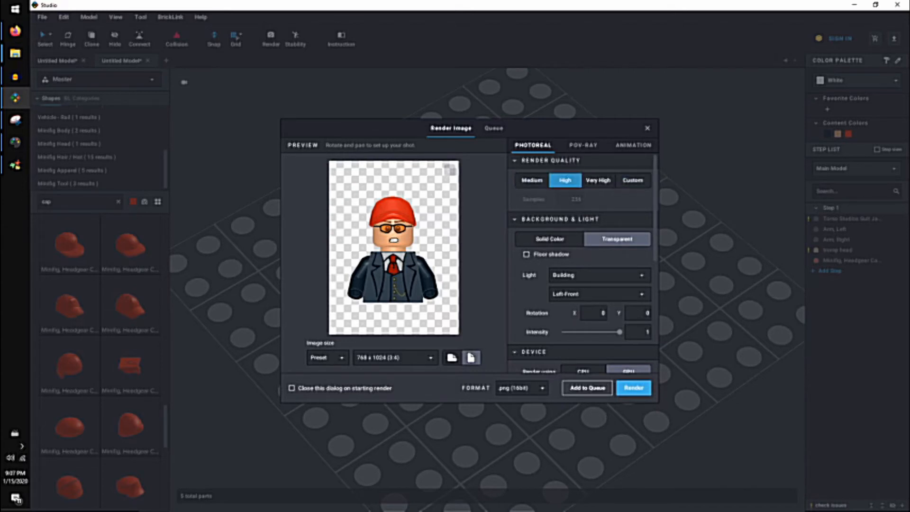
left_click(598, 180)
left_click(531, 180)
left_click(632, 180)
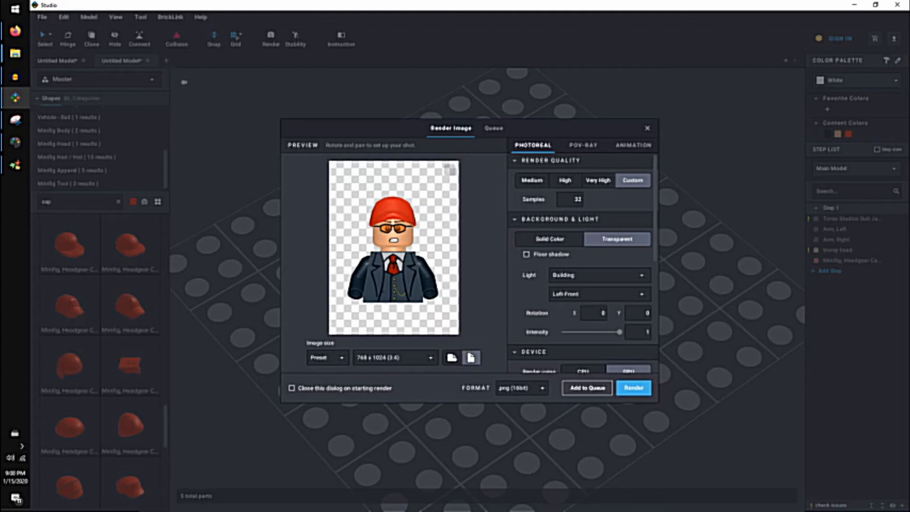
Restore the render camera's zoom scale to 0.53.
scroll(582, 260, "down", 3)
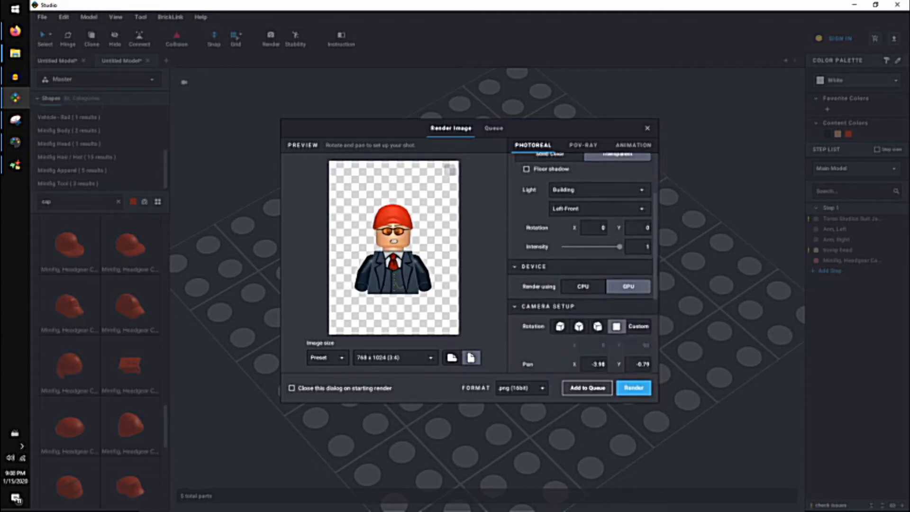
scroll(583, 260, "down", 3)
type(".53")
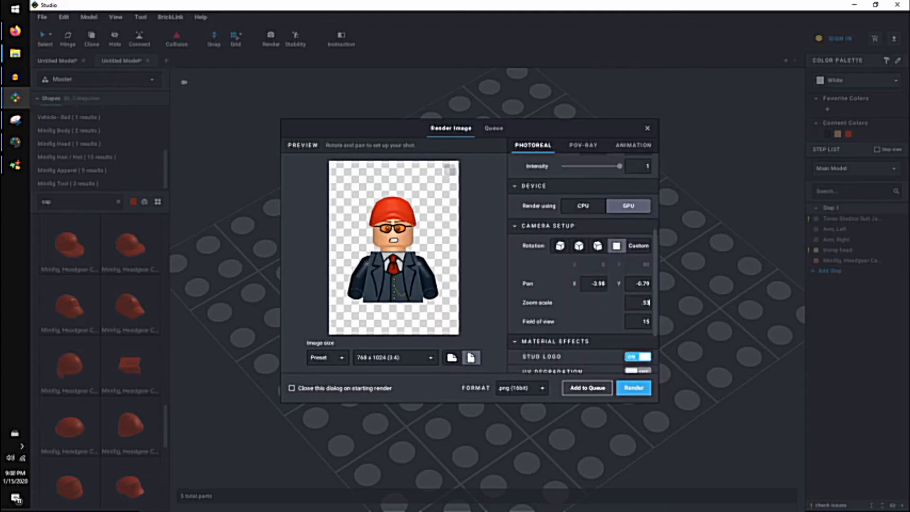
scroll(582, 261, "up", 6)
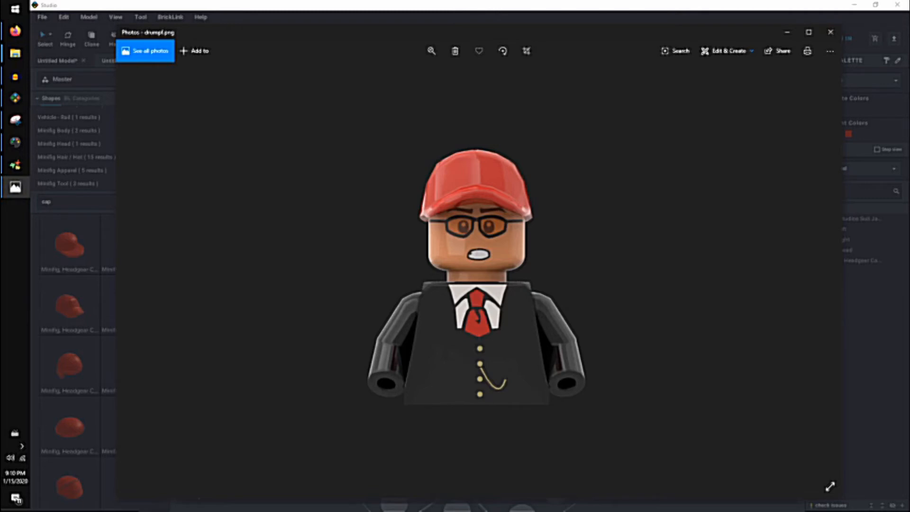
Close the rendered image, switch to File Explorer and select drumpf.png in the Documents folder.
left_click(830, 31)
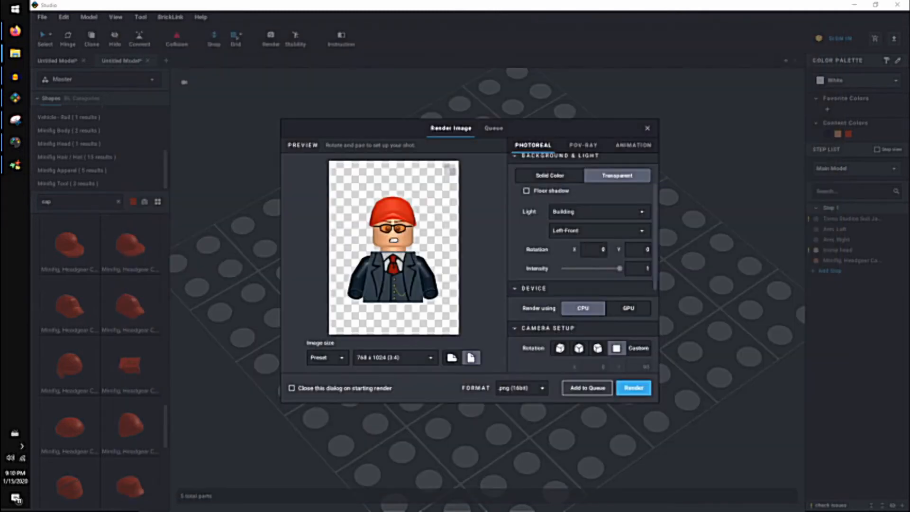
mouse_move(15, 53)
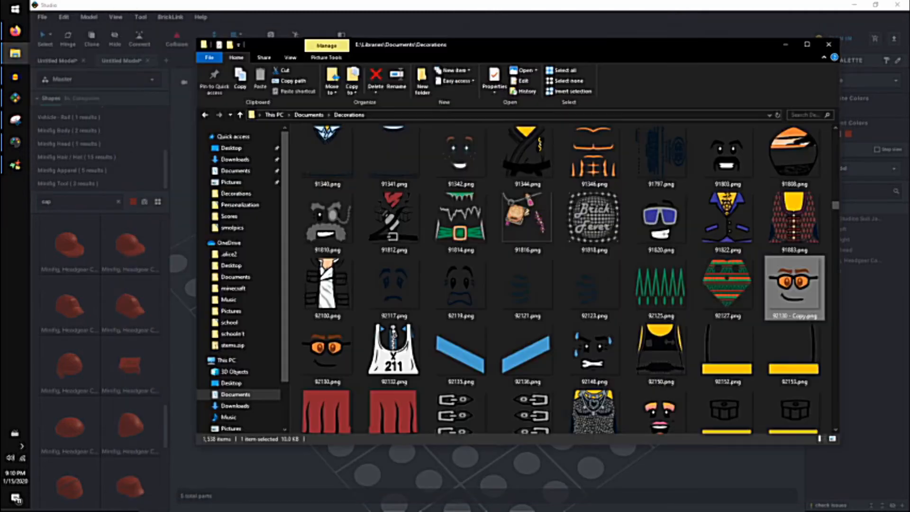
left_click(76, 36)
left_click(308, 115)
scroll(527, 258, "down", 12)
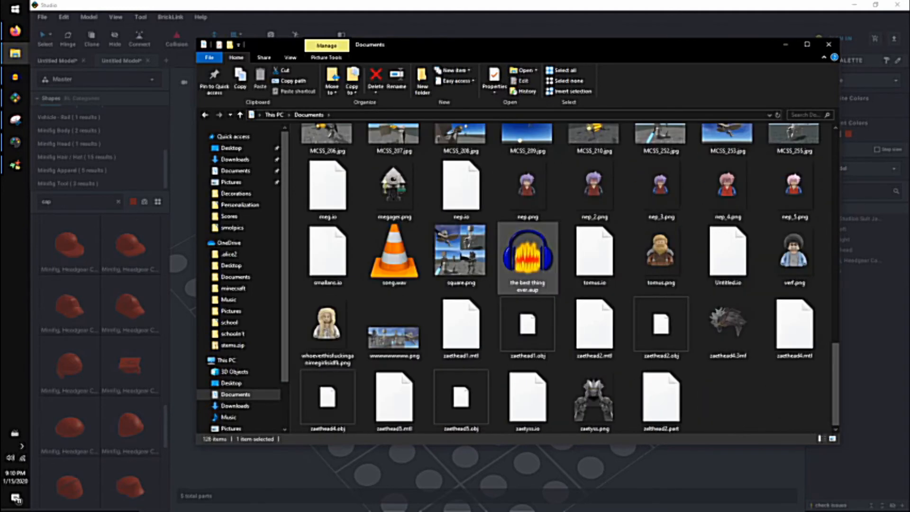
left_click(561, 265)
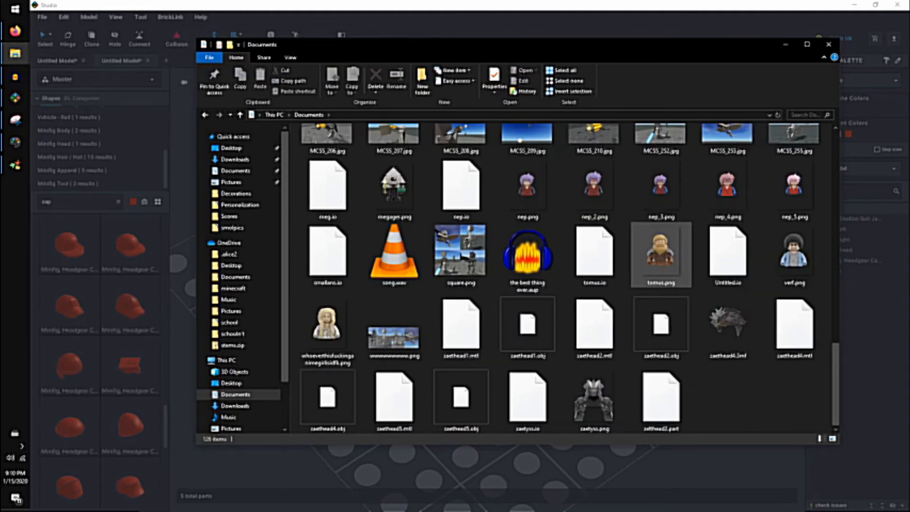
scroll(661, 228, "up", 5)
scroll(661, 228, "up", 3)
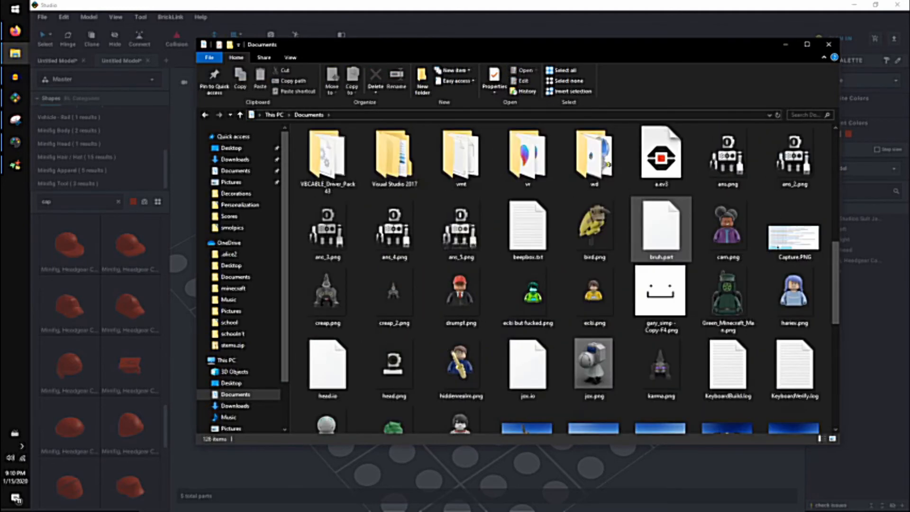
left_click(460, 296)
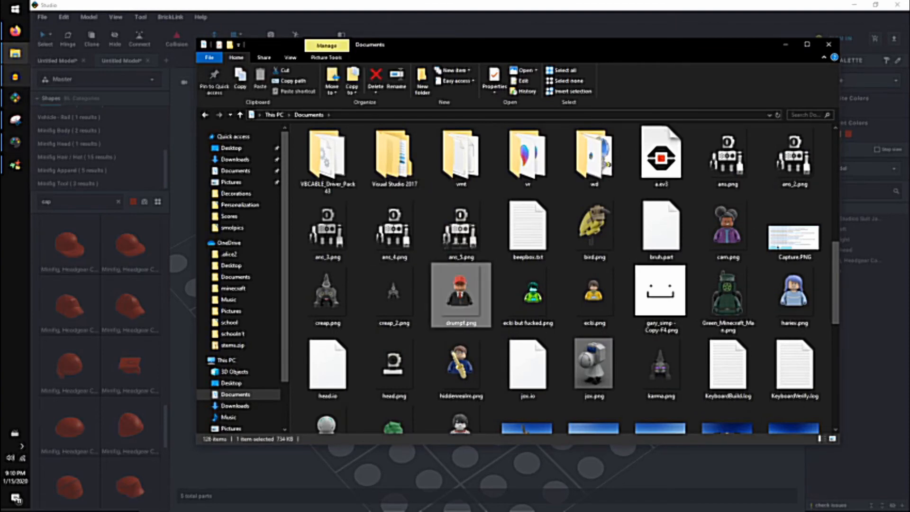
Switch to RealWorld Paint, close the trump.png image and open legos.rli from the recent files.
left_click(15, 165)
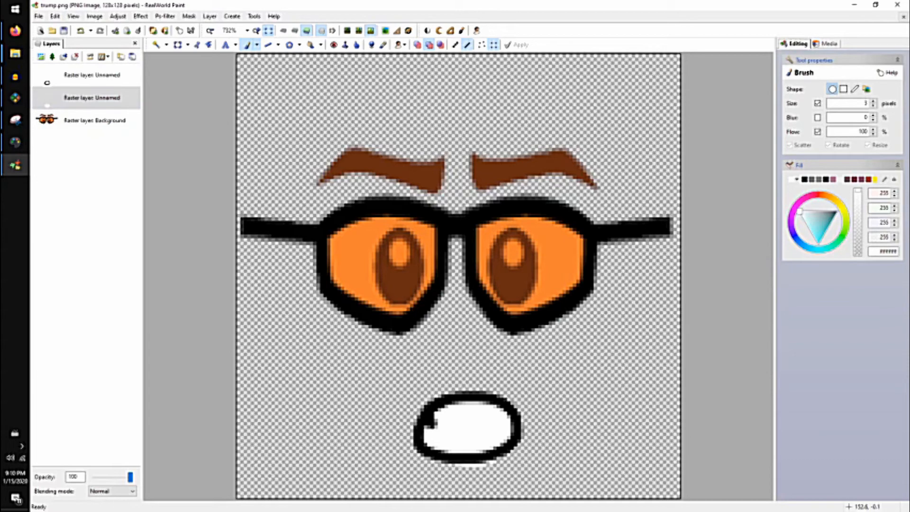
left_click(902, 16)
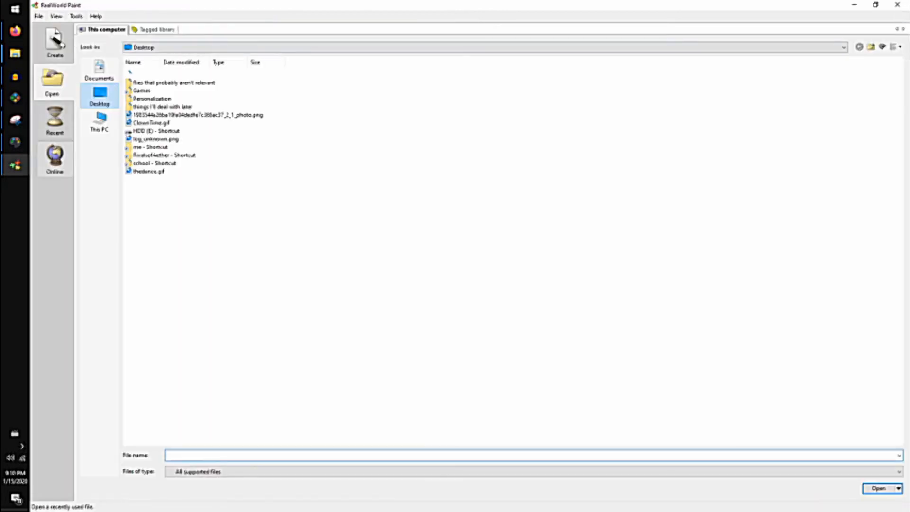
left_click(55, 118)
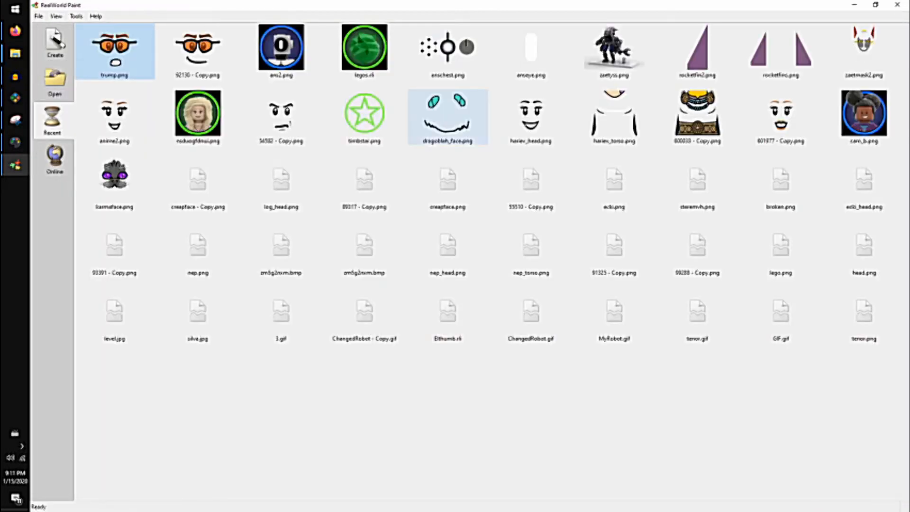
double_click(365, 47)
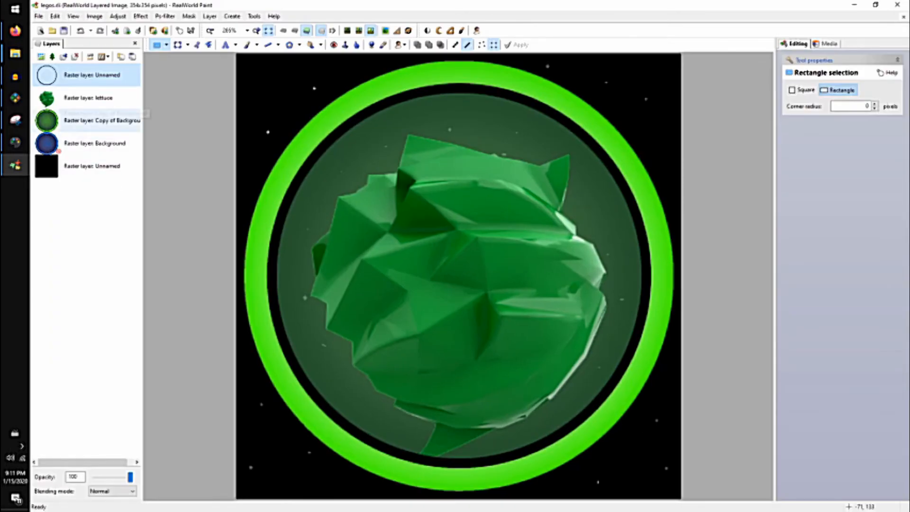
Delete the green lettuce picture from the lettuce layer, keeping the layer itself.
left_click(90, 98)
scroll(459, 275, "down", 1)
left_click(178, 44)
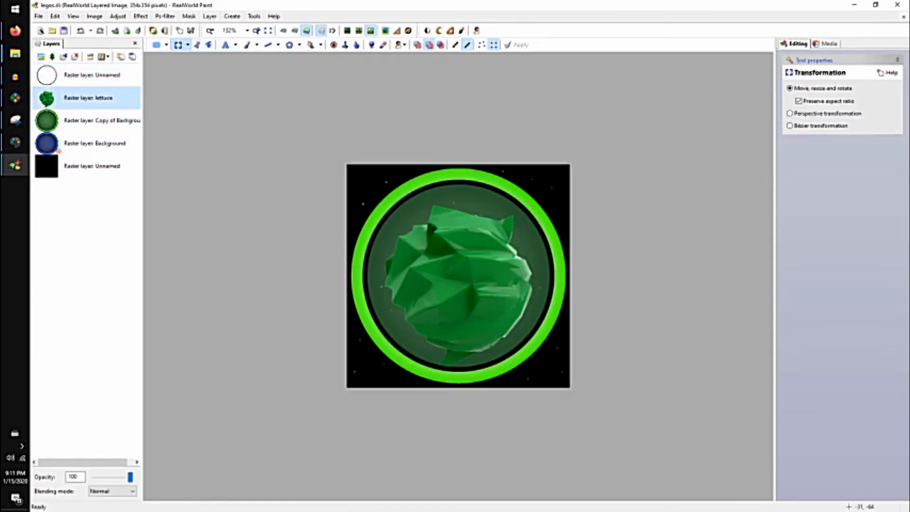
left_click(440, 261)
key("Delete")
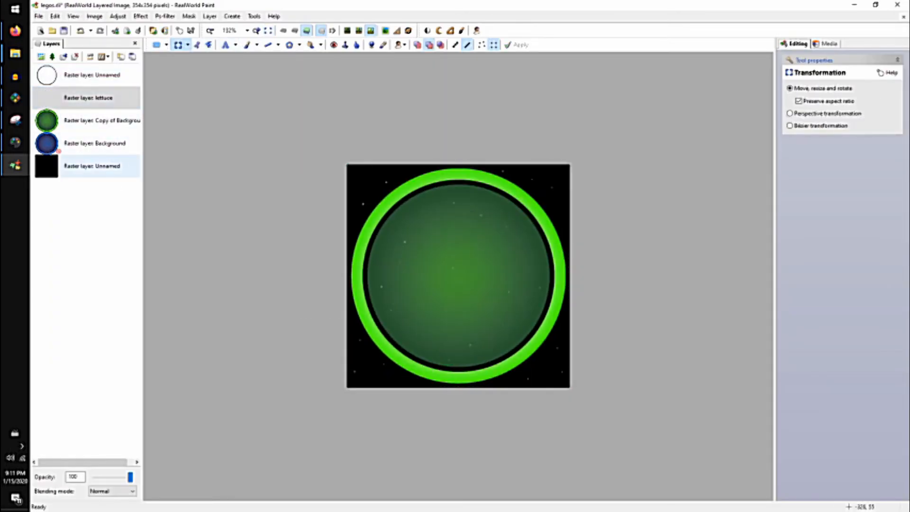
Disable the green Copy of Background layer and enable the blue Background layer.
right_click(90, 122)
left_click(102, 128)
right_click(57, 148)
left_click(74, 152)
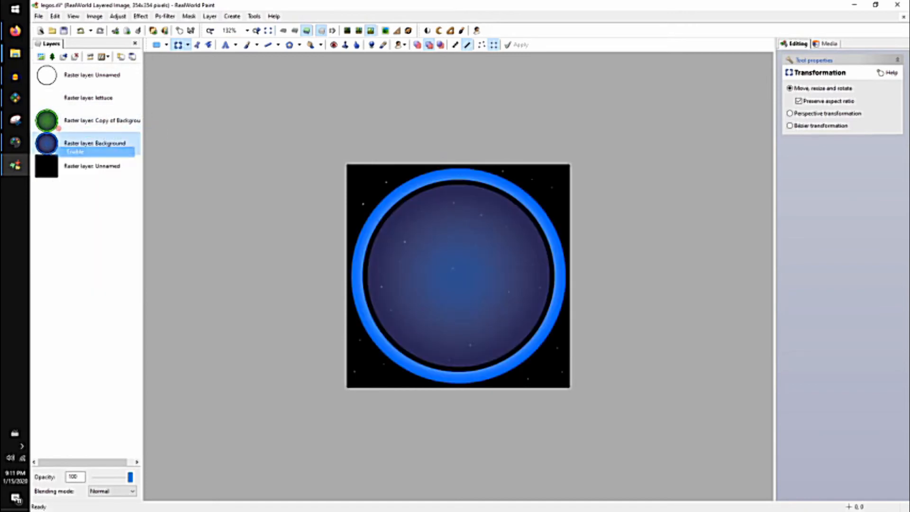
Disable the black backdrop layer and the unnamed black ring layer above the lettuce layer.
scroll(147, 140, "up", 1)
left_click(93, 166)
right_click(84, 164)
left_click(97, 170)
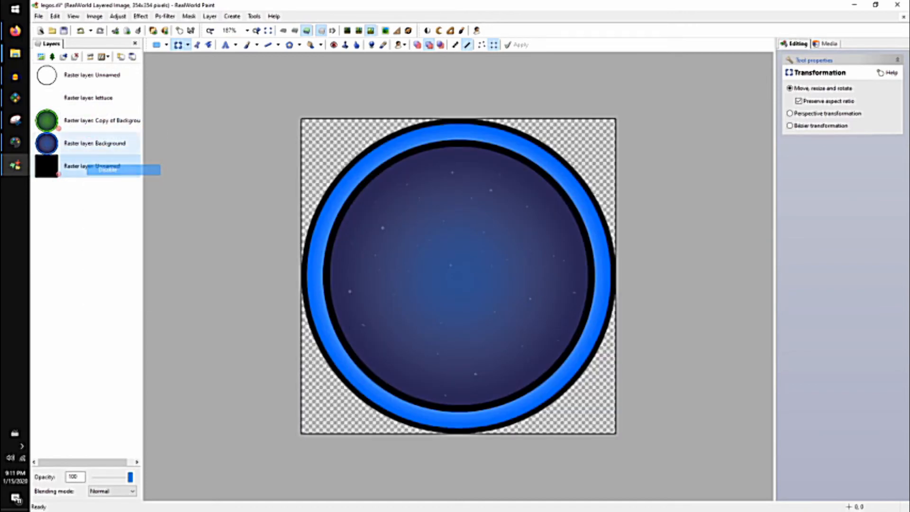
right_click(90, 76)
left_click(102, 84)
scroll(474, 212, "up", 2)
scroll(351, 210, "down", 2)
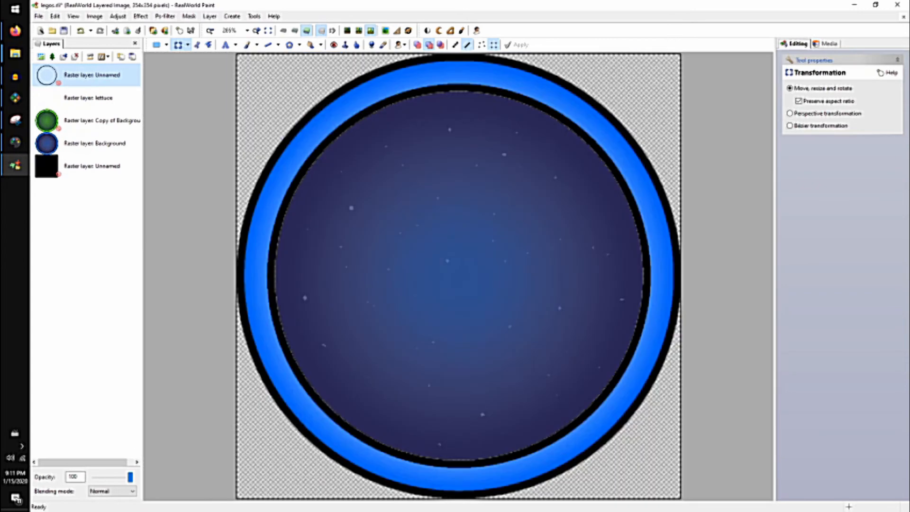
Enable the black backdrop layer and the unnamed black ring layer again.
right_click(66, 163)
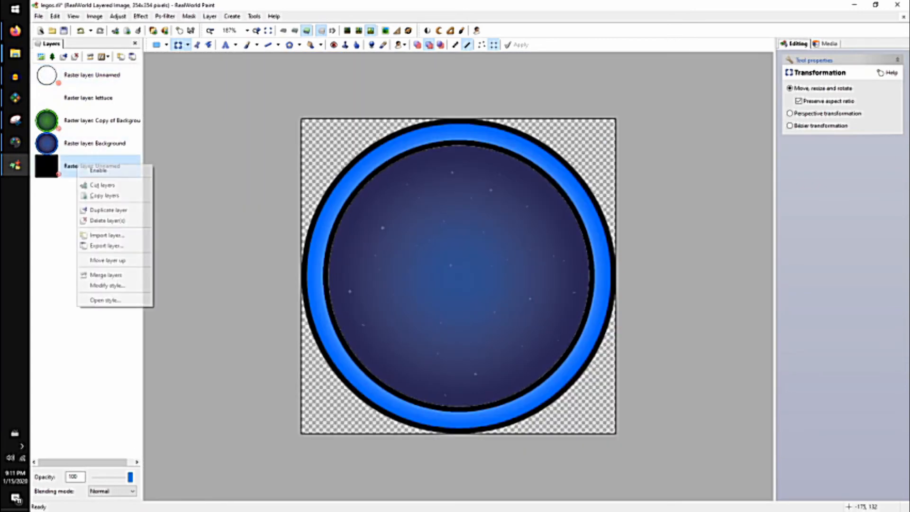
left_click(97, 170)
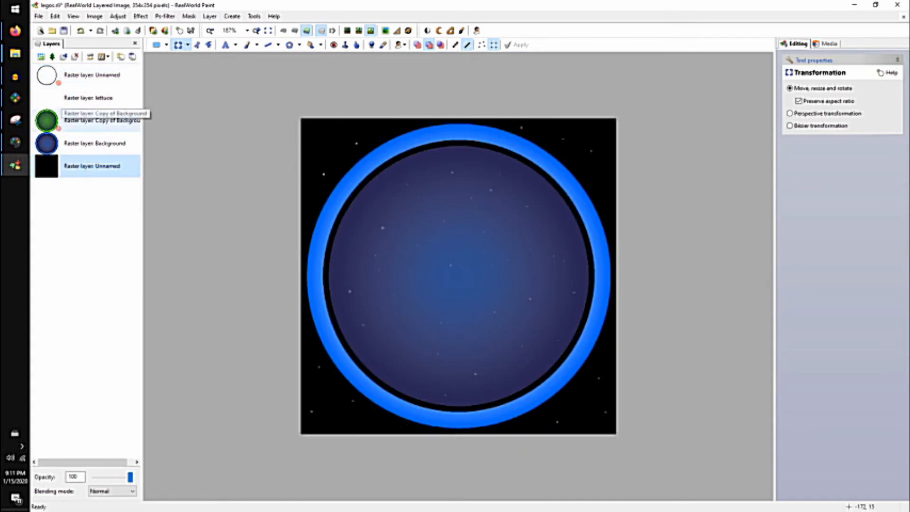
right_click(66, 74)
left_click(94, 79)
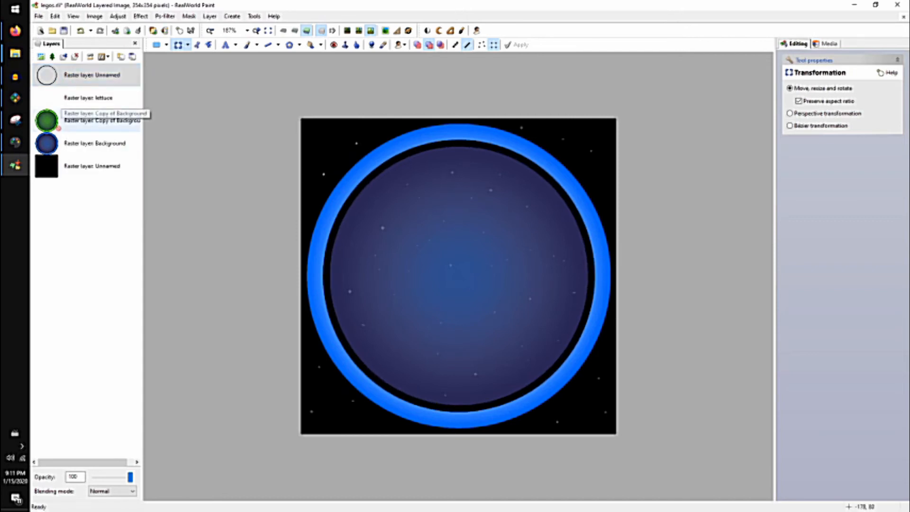
Insert drumpf.png from the Documents folder into the lettuce layer and minimize the File Explorer window.
left_click(89, 98)
left_click(15, 53)
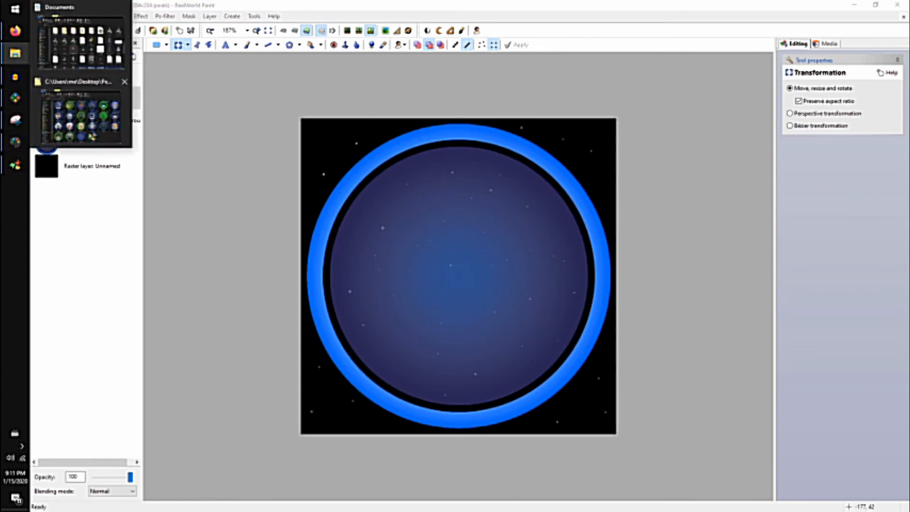
left_click(82, 44)
left_click_drag(461, 294, 176, 260)
left_click(785, 44)
scroll(569, 285, "down", 5)
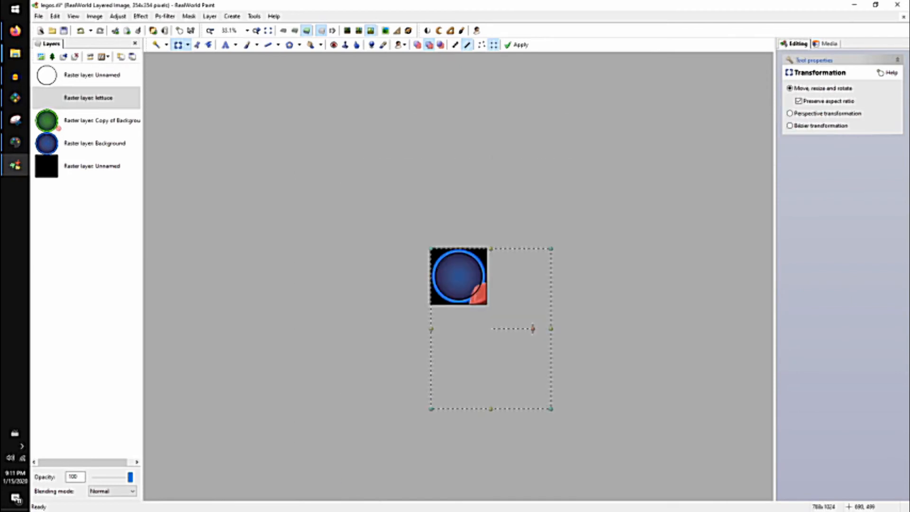
Scale down the inserted minifigure render and centre its head and shoulders over the blue circle.
left_click_drag(539, 325, 507, 295)
left_click_drag(399, 217, 432, 230)
left_click_drag(466, 307, 461, 280)
scroll(455, 281, "up", 4)
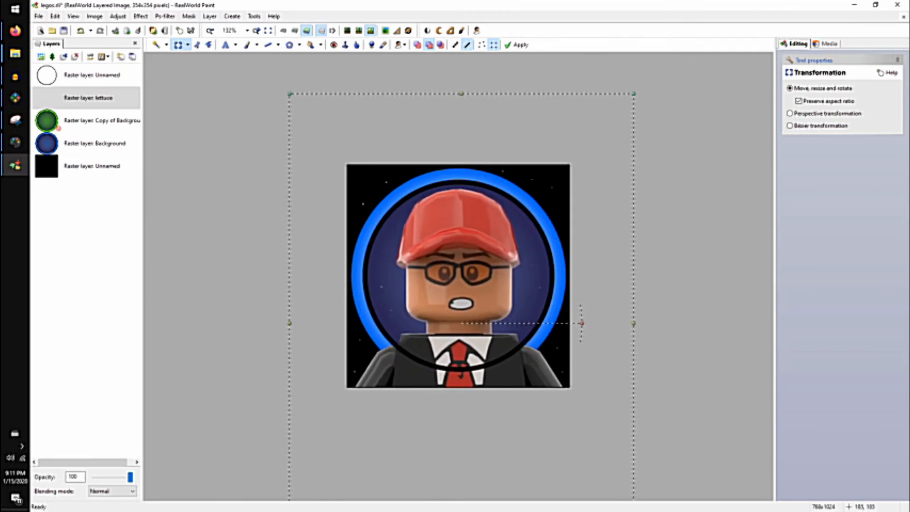
scroll(458, 284, "down", 3)
left_click_drag(521, 374, 522, 377)
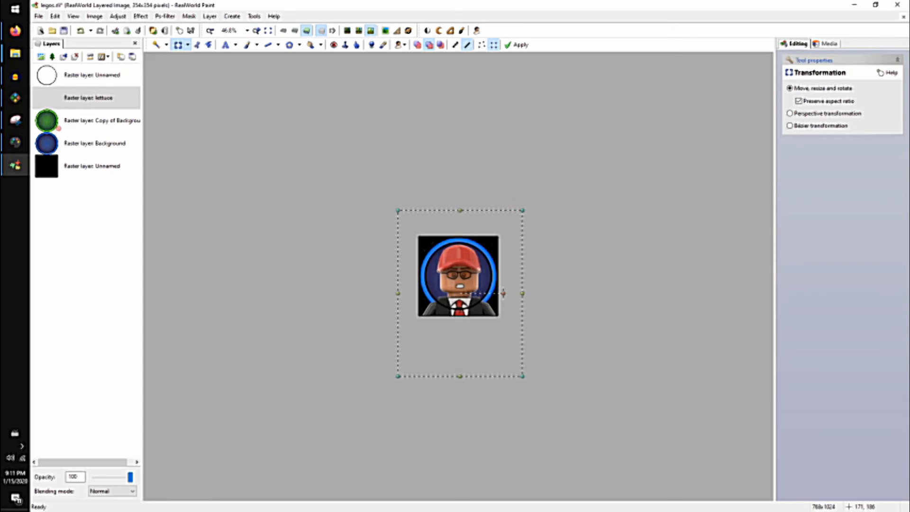
scroll(460, 280, "up", 4)
left_click_drag(454, 281, 456, 280)
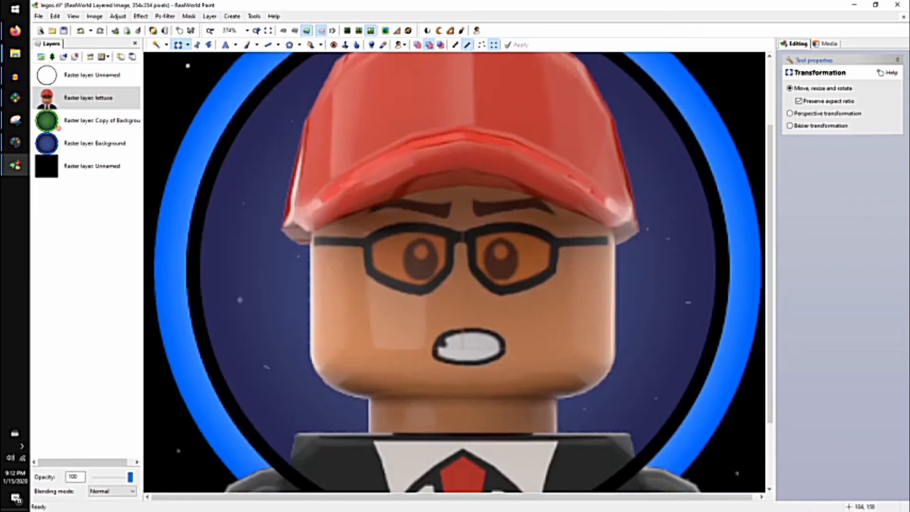
Erase the suit and arms beyond the inner black ring on the lettuce layer with a 26-pixel fully transparent brush.
scroll(458, 272, "down", 3)
left_click(247, 45)
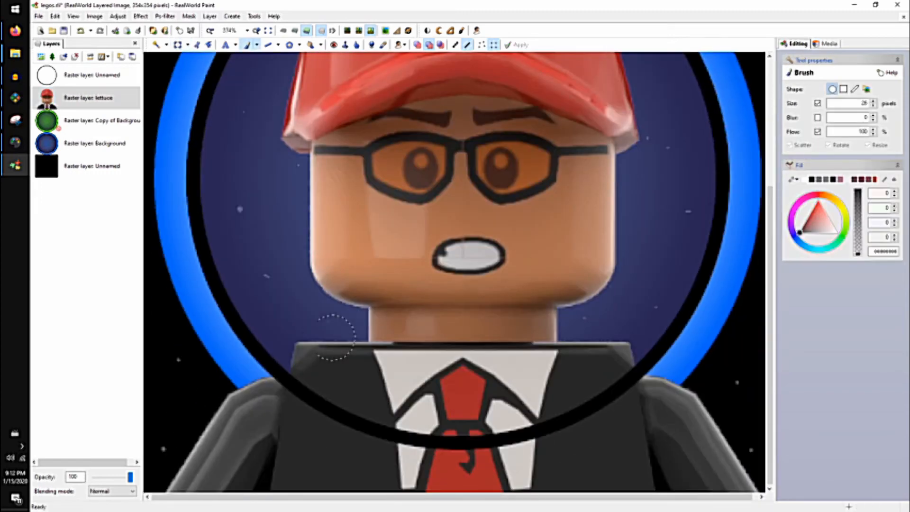
scroll(335, 338, "up", 2, "ctrl")
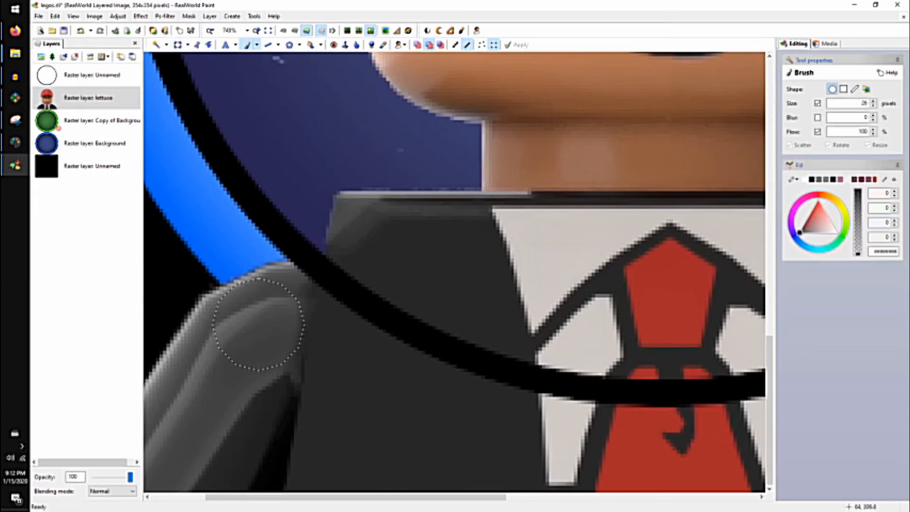
mouse_move(270, 285)
left_mouse_down()
mouse_move(393, 374)
mouse_move(447, 400)
left_mouse_up()
middle_click_drag(449, 400, 260, 399)
mouse_move(284, 409)
left_mouse_down()
mouse_move(301, 423)
mouse_move(386, 438)
mouse_move(545, 436)
left_mouse_up()
mouse_move(545, 436)
middle_mouse_down()
mouse_move(417, 437)
mouse_move(400, 448)
middle_mouse_up()
mouse_move(400, 447)
left_mouse_down()
mouse_move(497, 427)
mouse_move(647, 370)
mouse_move(721, 284)
left_mouse_up()
scroll(597, 266, "down", 2)
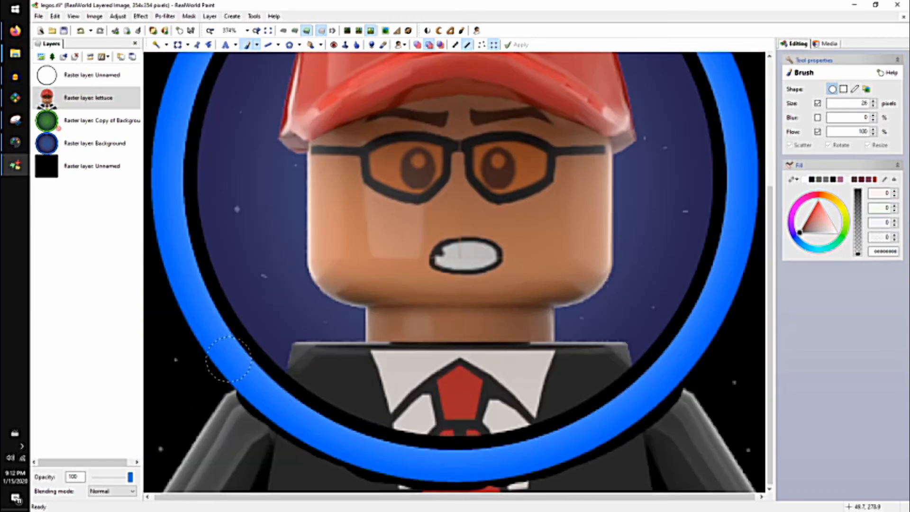
mouse_move(228, 359)
left_mouse_down()
mouse_move(229, 411)
mouse_move(305, 463)
mouse_move(233, 475)
mouse_move(186, 420)
mouse_move(284, 486)
mouse_move(458, 481)
mouse_move(570, 469)
mouse_move(701, 396)
mouse_move(700, 475)
mouse_move(682, 478)
mouse_move(719, 490)
left_mouse_up()
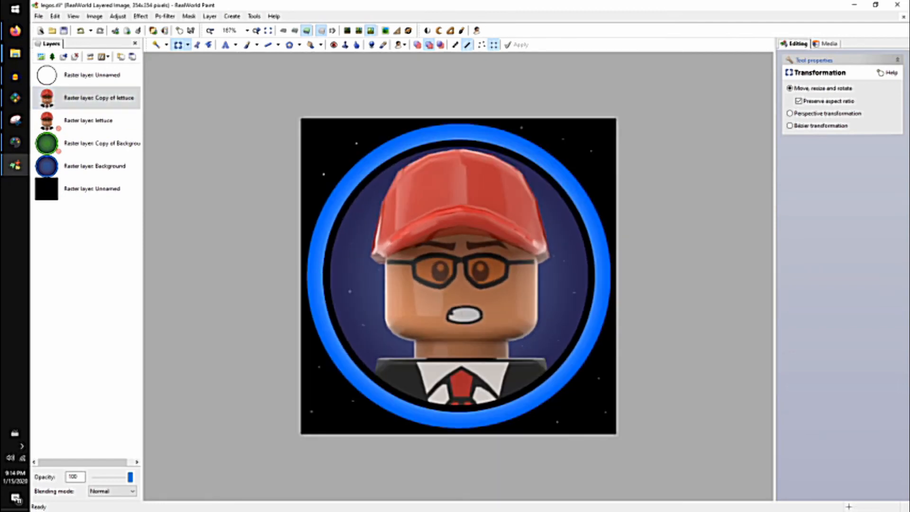
Move the minifigure on the copied lettuce layer slightly upward so the cap overlaps the blue ring.
left_click(645, 361)
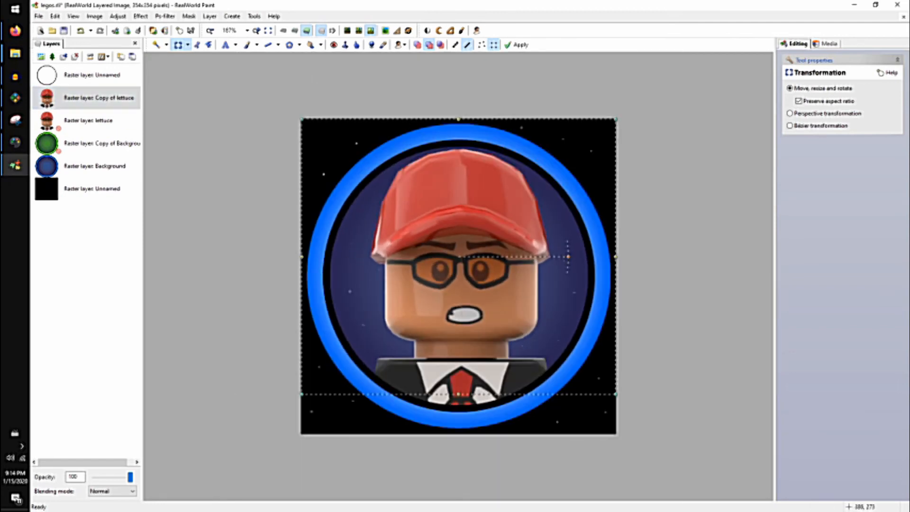
left_click_drag(450, 292, 454, 273)
scroll(462, 204, "up", 2)
scroll(469, 213, "down", 3)
key("Return")
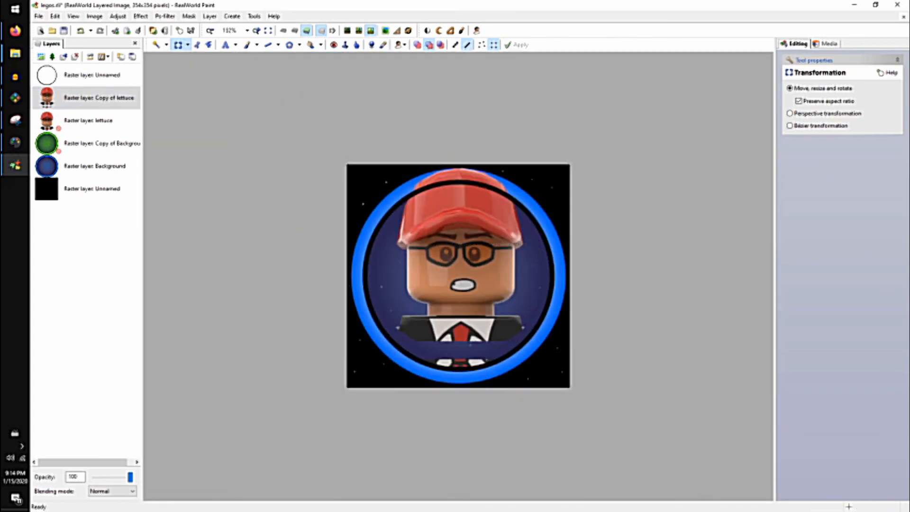
scroll(486, 222, "up", 3)
scroll(454, 272, "up", 2)
scroll(454, 273, "down", 1)
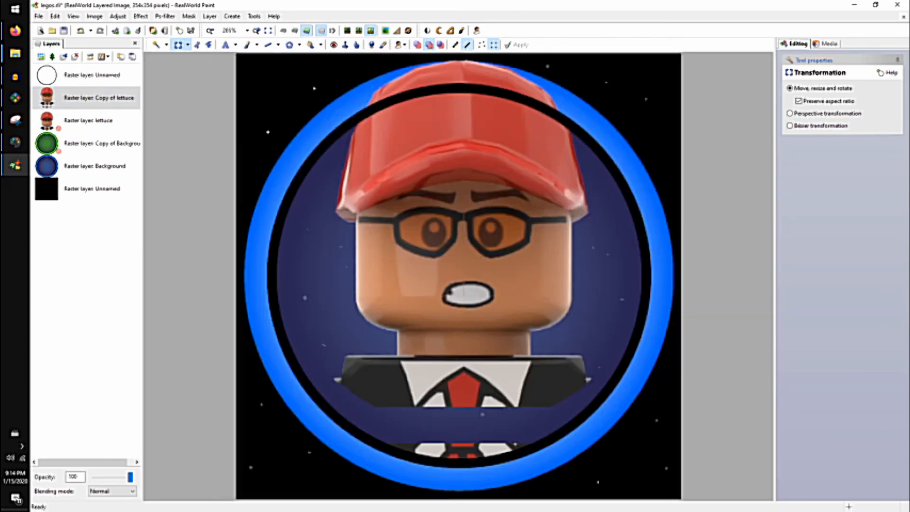
Duplicate the unnamed black ring layer, disable the original, and set the copy's opacity to 50.
scroll(454, 227, "up", 3)
middle_click_drag(453, 199, 492, 469)
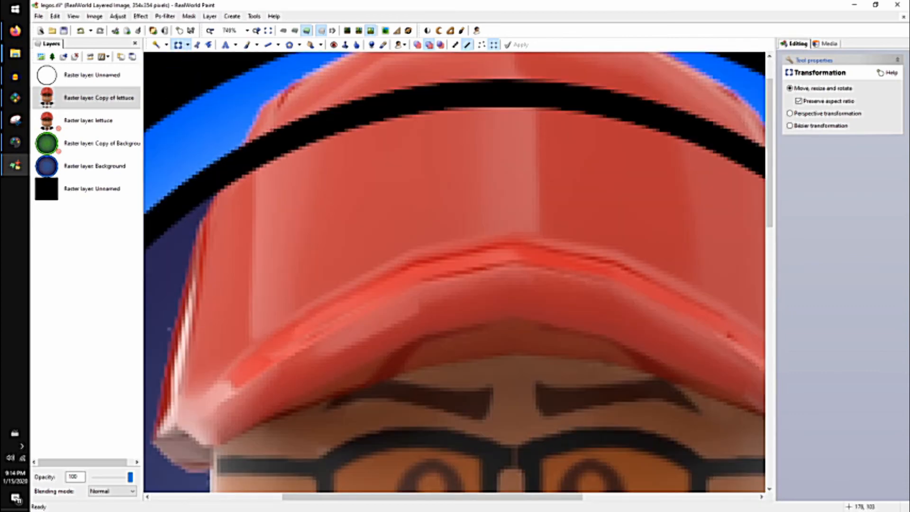
scroll(441, 247, "down", 1)
left_click(91, 75)
left_click(121, 56)
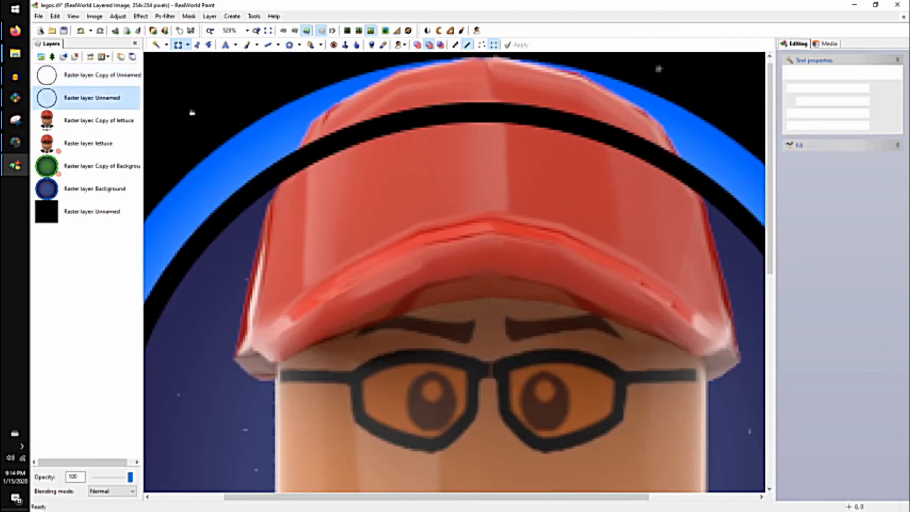
left_click(246, 44)
scroll(323, 189, "up", 2)
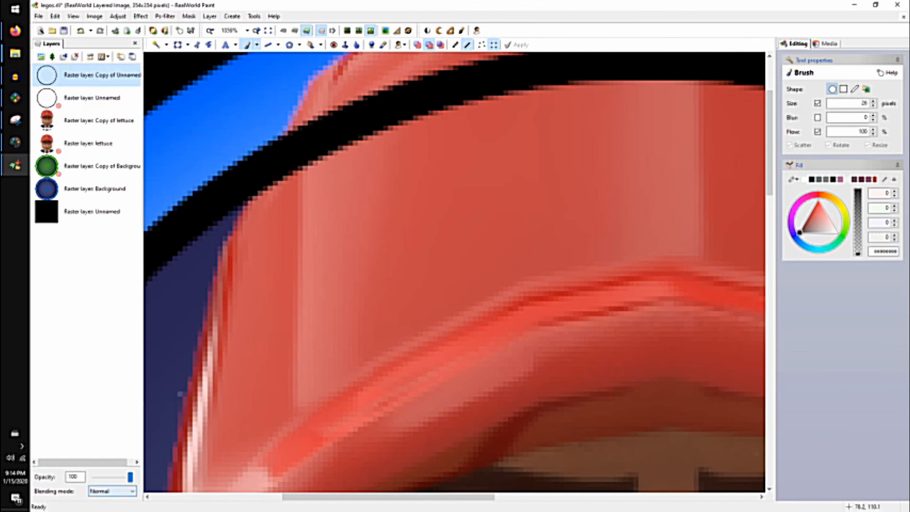
left_click_drag(131, 476, 115, 477)
Erase the copied black ring where it crosses the red cap, using the 26-pixel transparent brush.
mouse_move(346, 108)
left_mouse_down()
mouse_move(322, 199)
mouse_move(341, 190)
mouse_move(332, 180)
mouse_move(342, 143)
left_mouse_up()
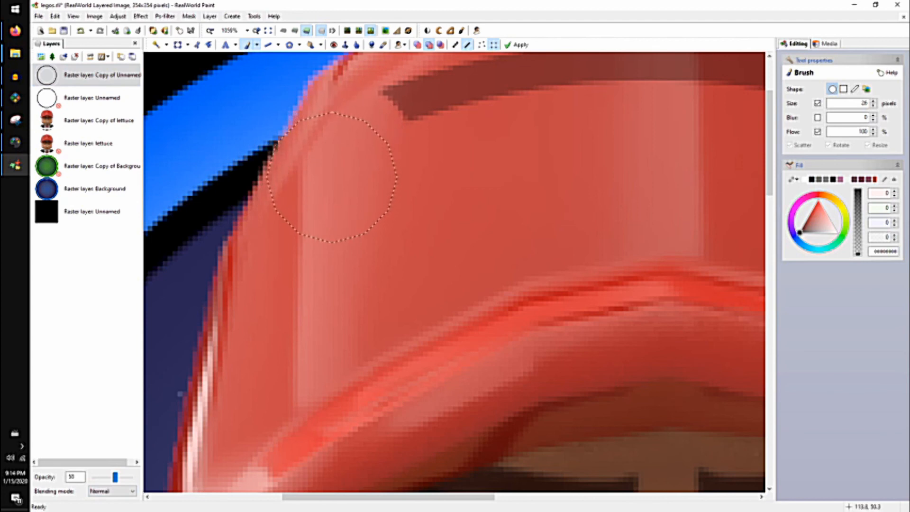
middle_click_drag(344, 152, 280, 223)
left_click_drag(289, 211, 598, 145)
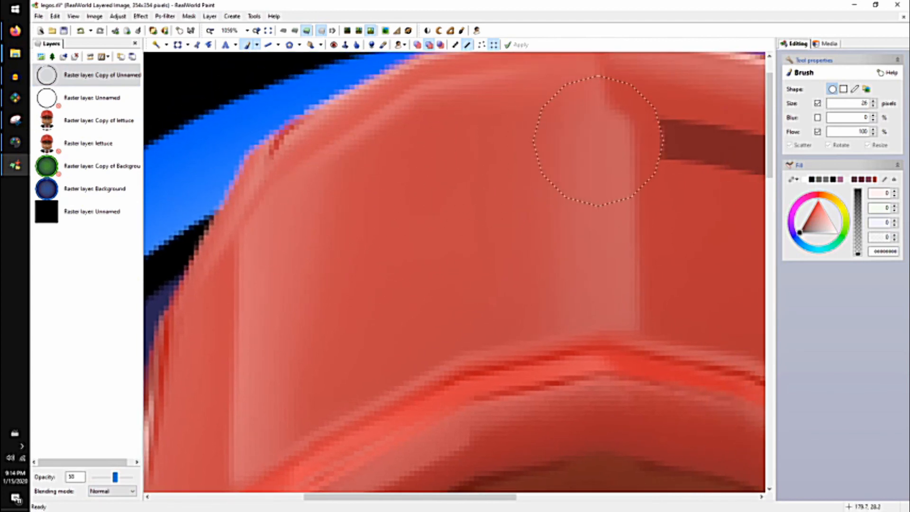
middle_click_drag(598, 145, 307, 144)
mouse_move(308, 143)
left_mouse_down()
mouse_move(513, 178)
mouse_move(630, 256)
mouse_move(662, 308)
left_mouse_up()
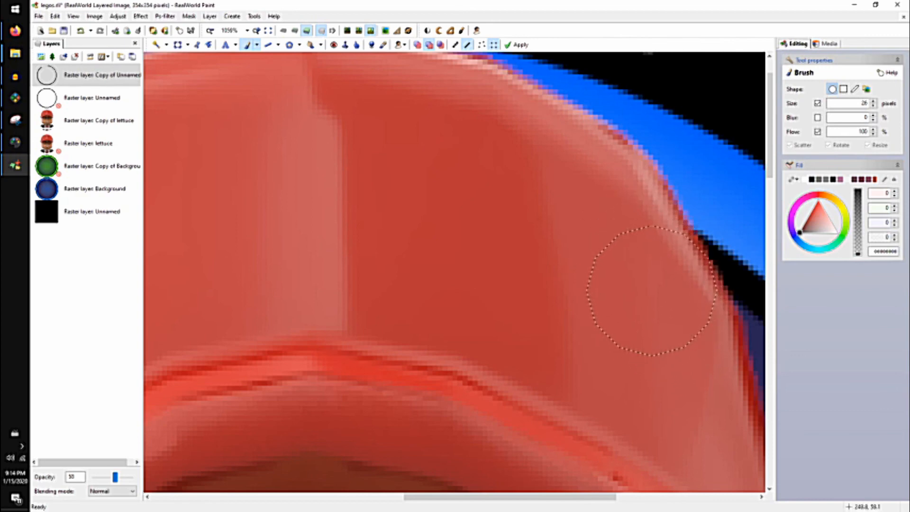
scroll(358, 167, "down", 3)
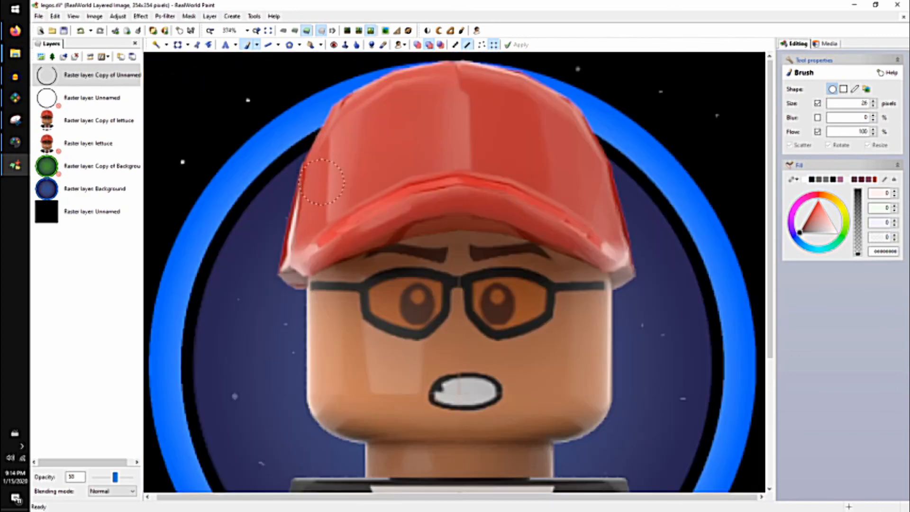
scroll(458, 165, "down", 2)
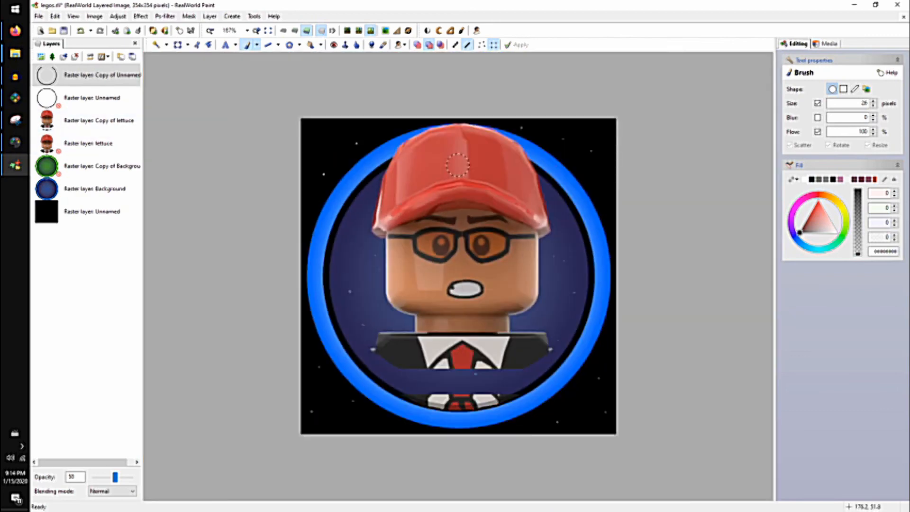
Disable the copied ring layer and enable the original unnamed ring layer again.
right_click(71, 75)
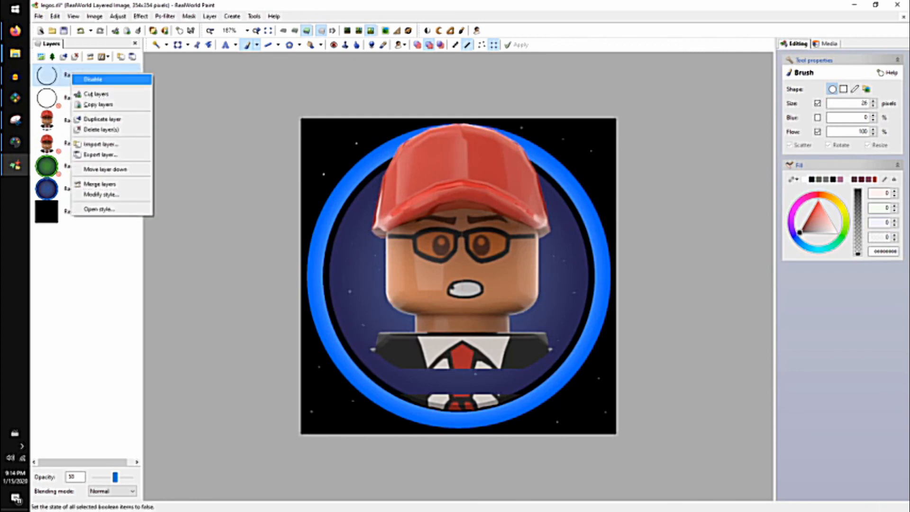
left_click(85, 79)
right_click(46, 104)
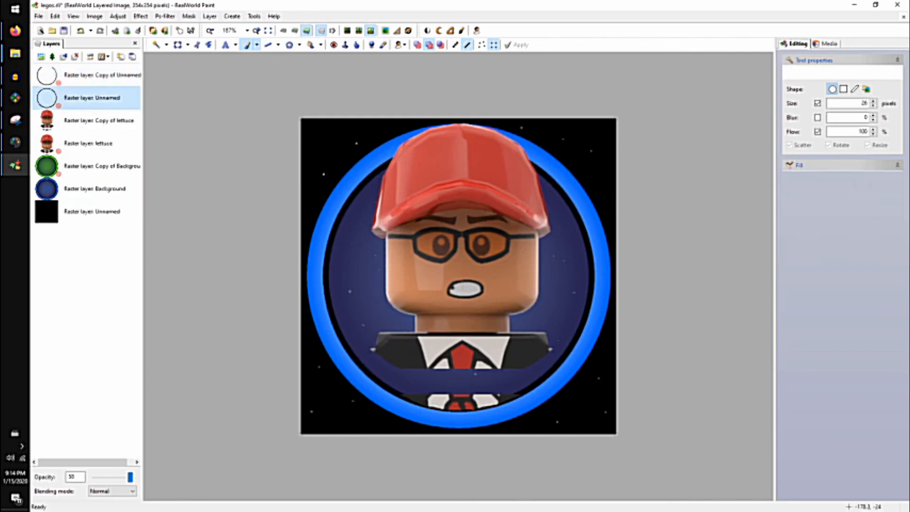
left_click(60, 111)
Delete the copied lettuce and ring layers and restore the original lettuce layer as the active, enabled one.
left_click(71, 120)
left_click(75, 56)
left_click(71, 74)
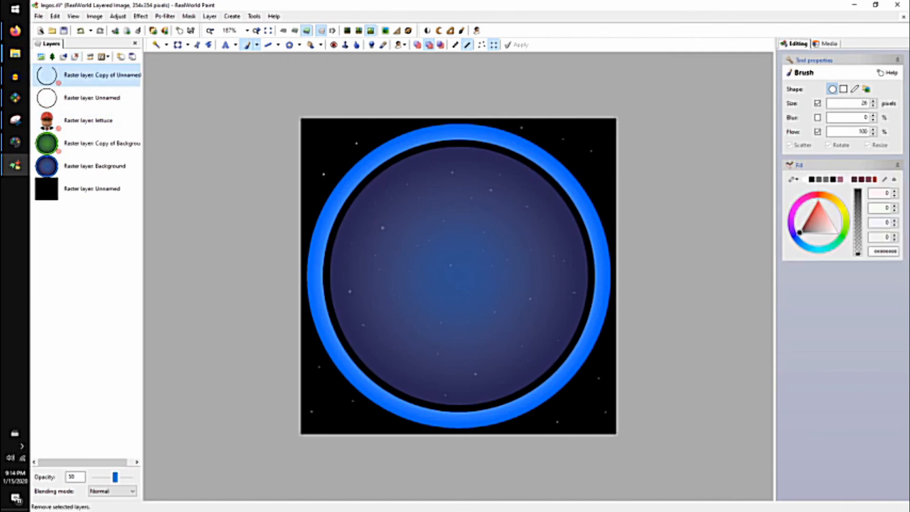
left_click(74, 57)
left_click(71, 98)
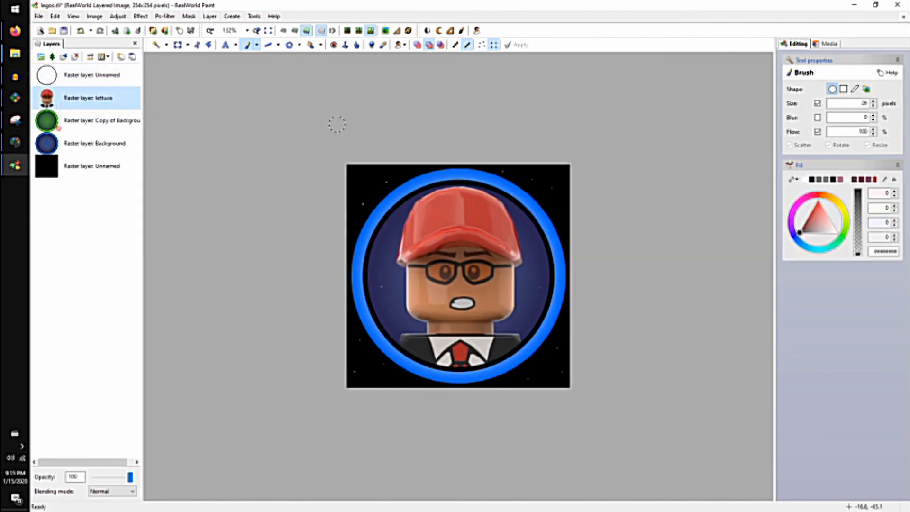
Start saving the document under a new name in the lego folder inside Personalization on the Desktop.
left_click(38, 16)
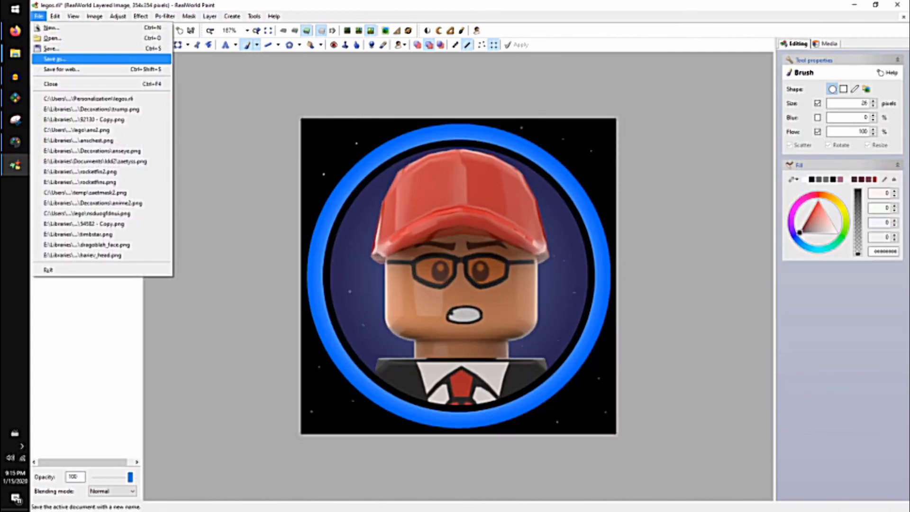
left_click(57, 59)
left_click(200, 189)
scroll(278, 227, "down", 2)
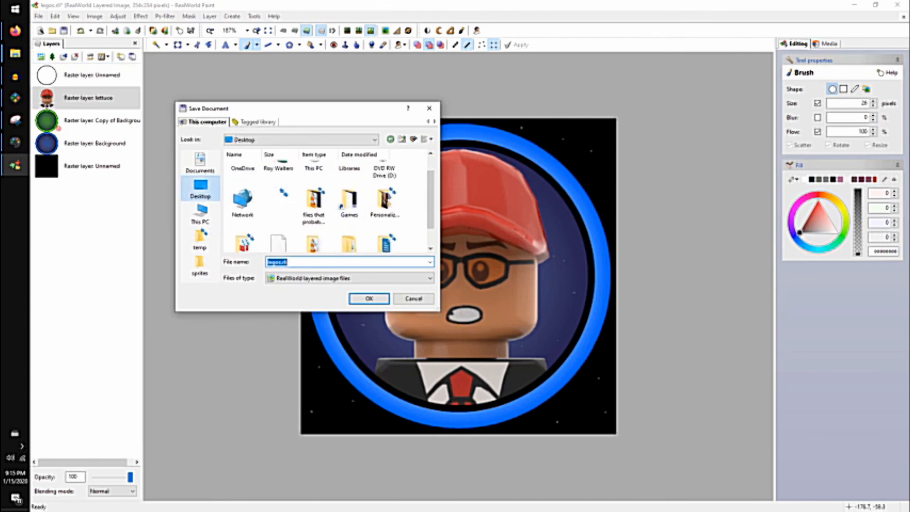
scroll(332, 209, "down", 1)
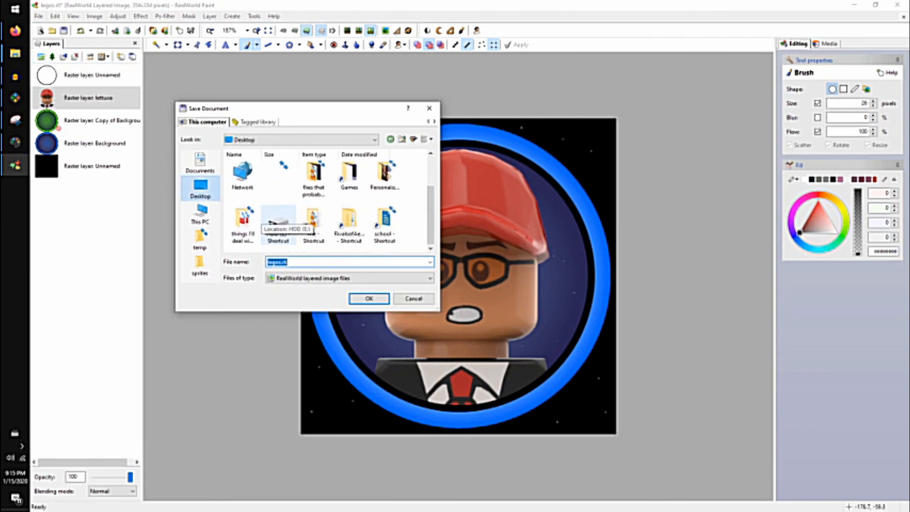
double_click(385, 176)
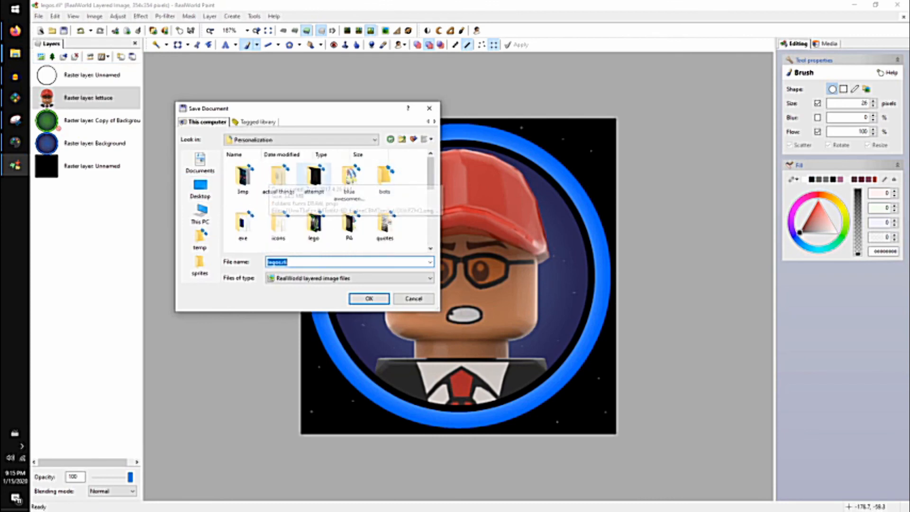
left_click(313, 225)
double_click(313, 225)
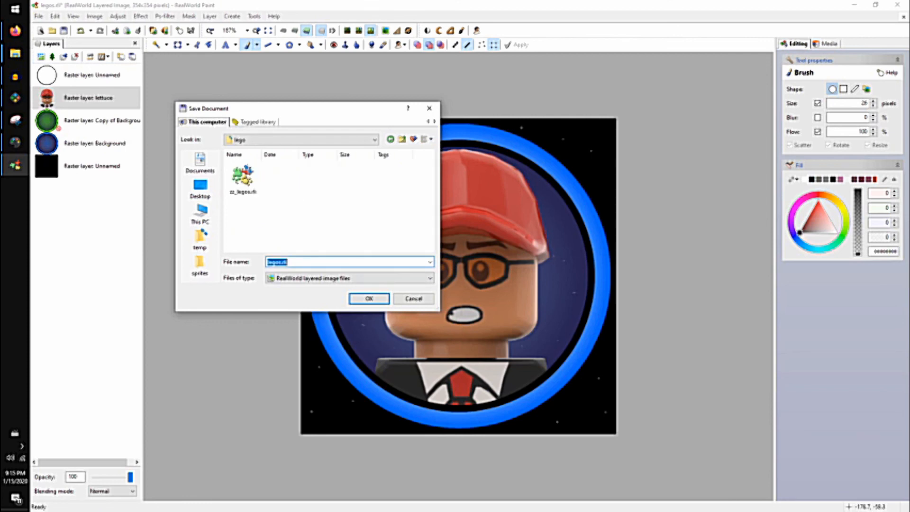
Save the icon in PNG format with the file name drumpf.
left_click(350, 279)
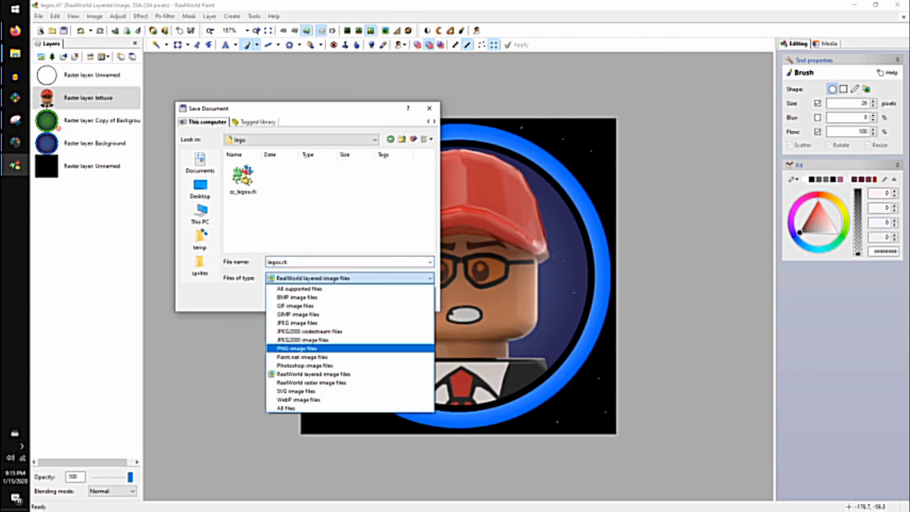
left_click(303, 348)
double_click(281, 253)
type("drumpf")
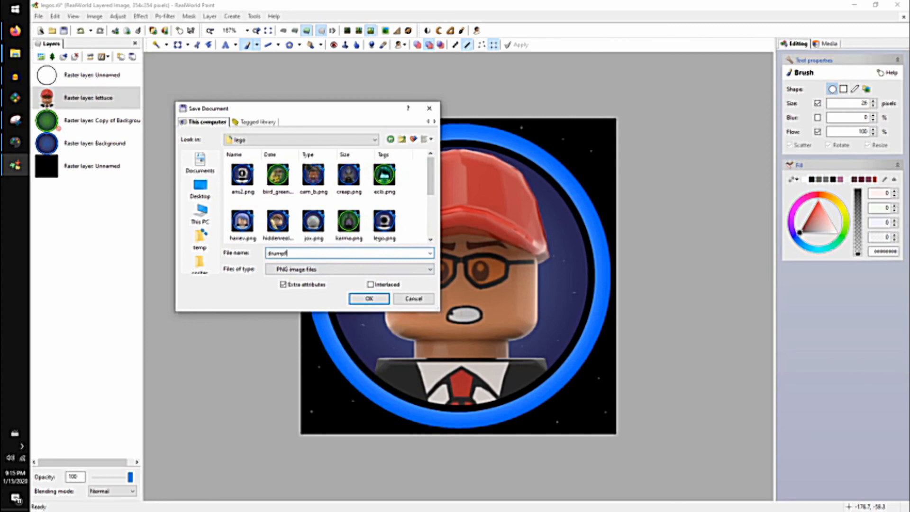
key("Return")
Switch to File Explorer and open the exported icon in the photo viewer.
left_click(15, 53)
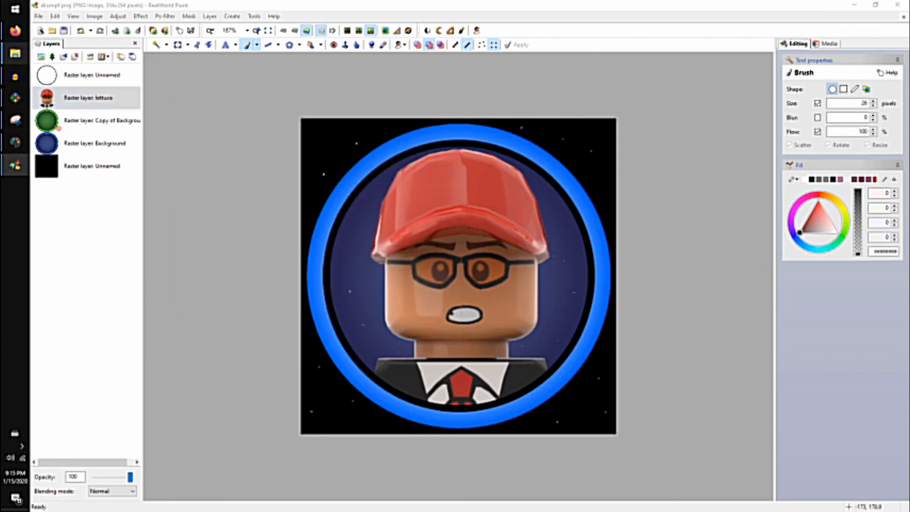
left_click(81, 112)
double_click(648, 419)
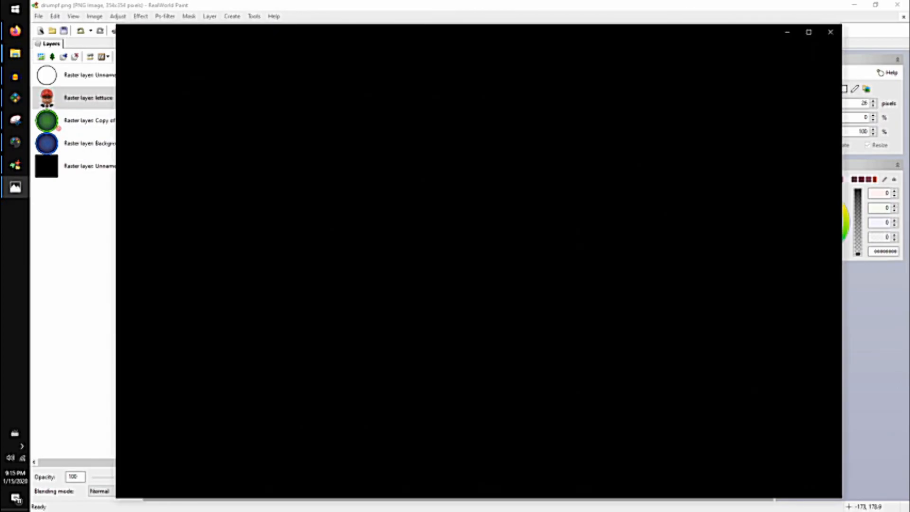